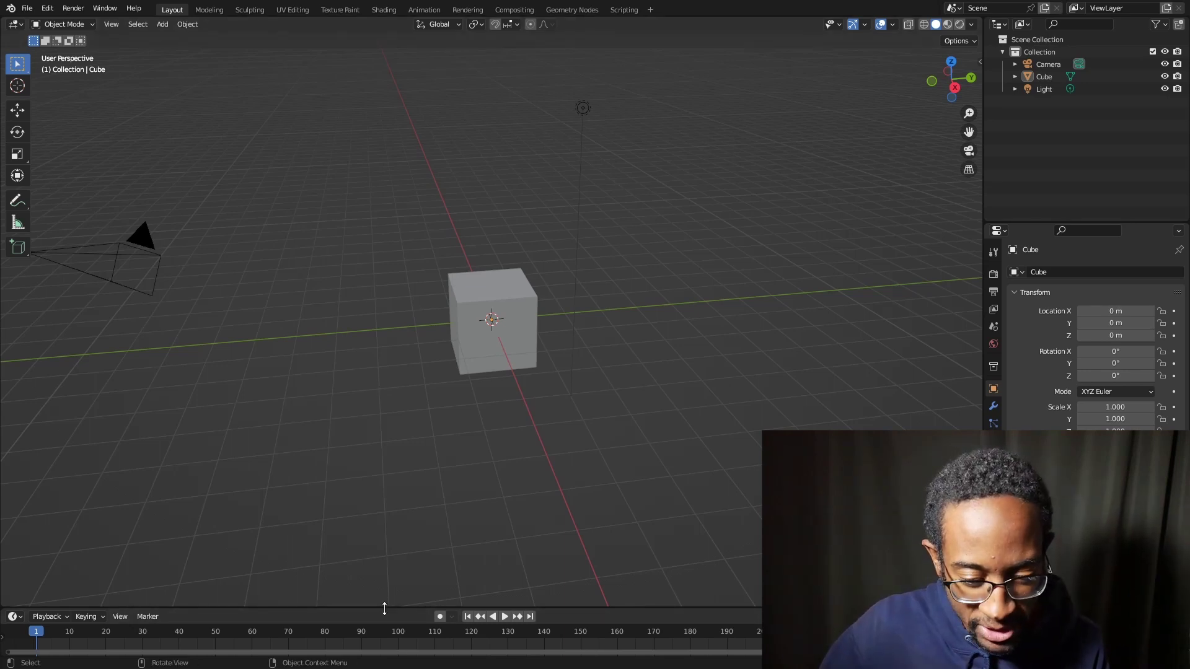
Merge the bottom timeline area into the 3D viewport
drag(384, 609, 381, 487)
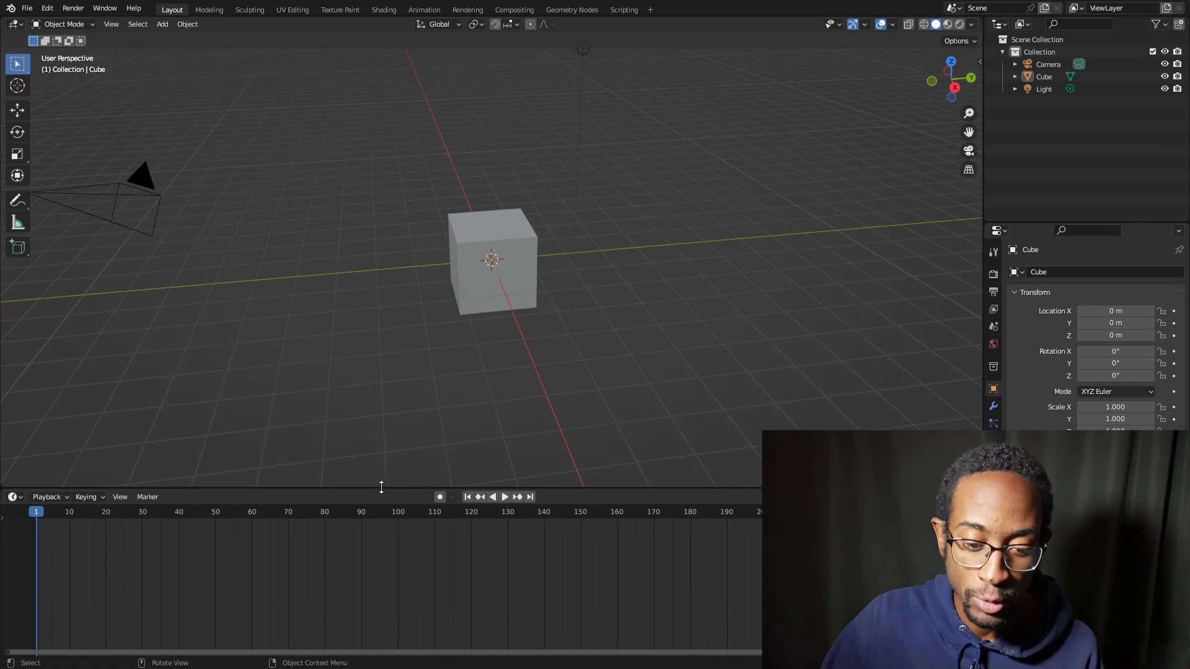
right_click(381, 487)
click(379, 490)
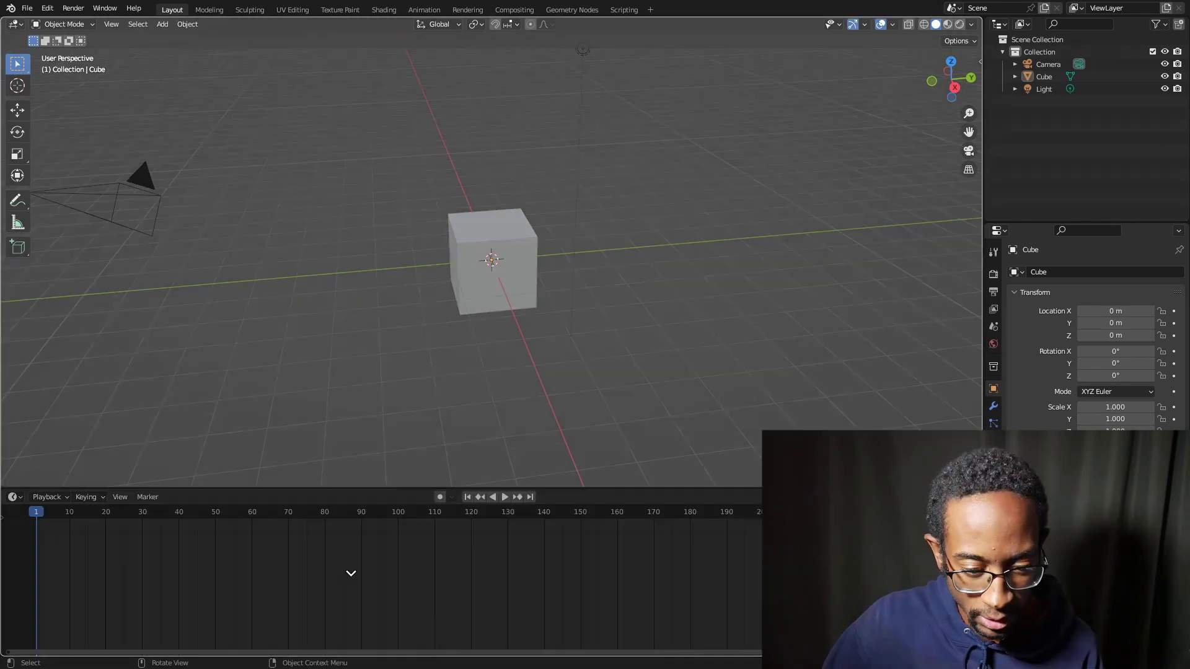
click(351, 573)
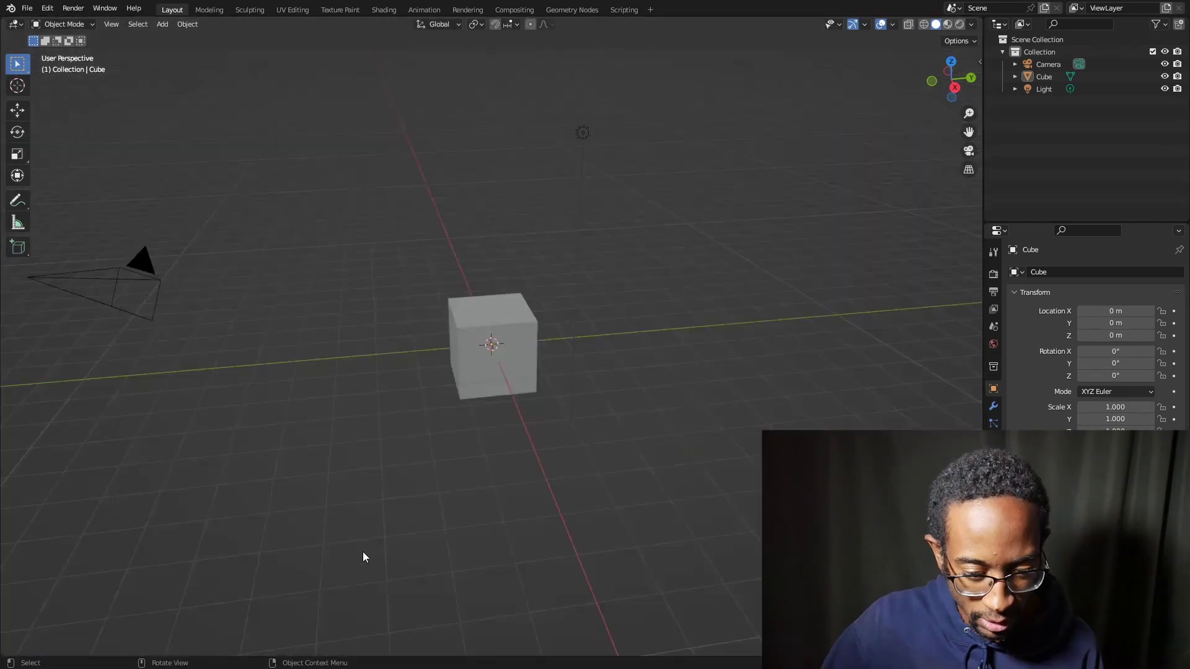
Split the viewport horizontally and make the lower area a taller Timeline
right_click(431, 657)
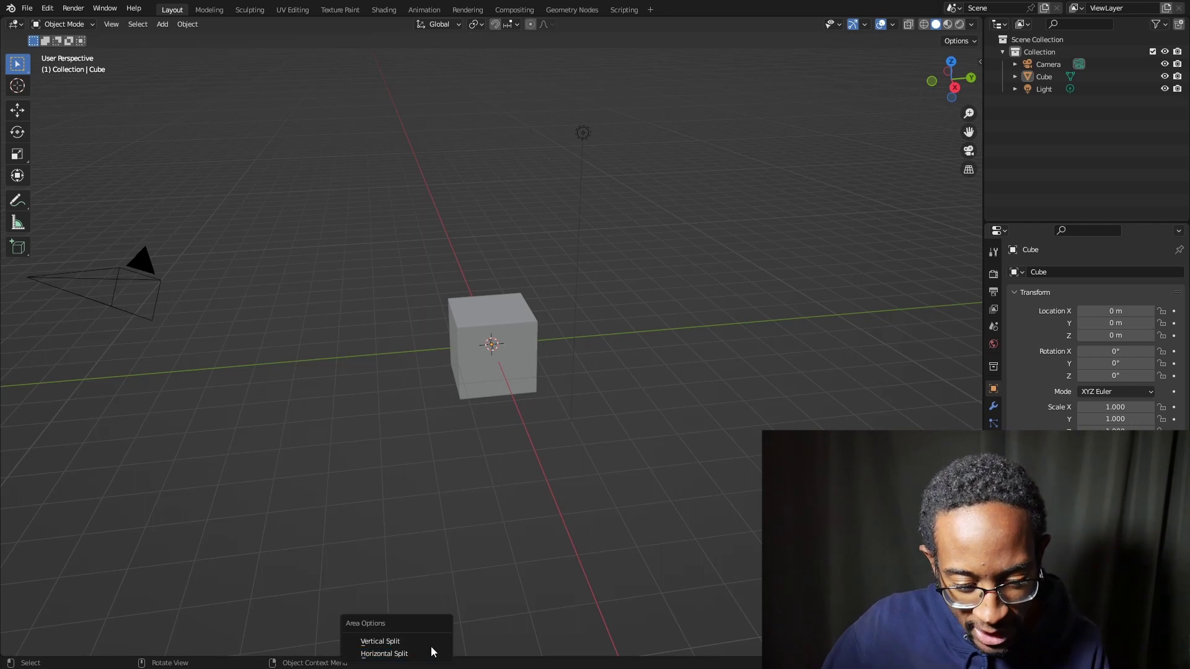
click(425, 653)
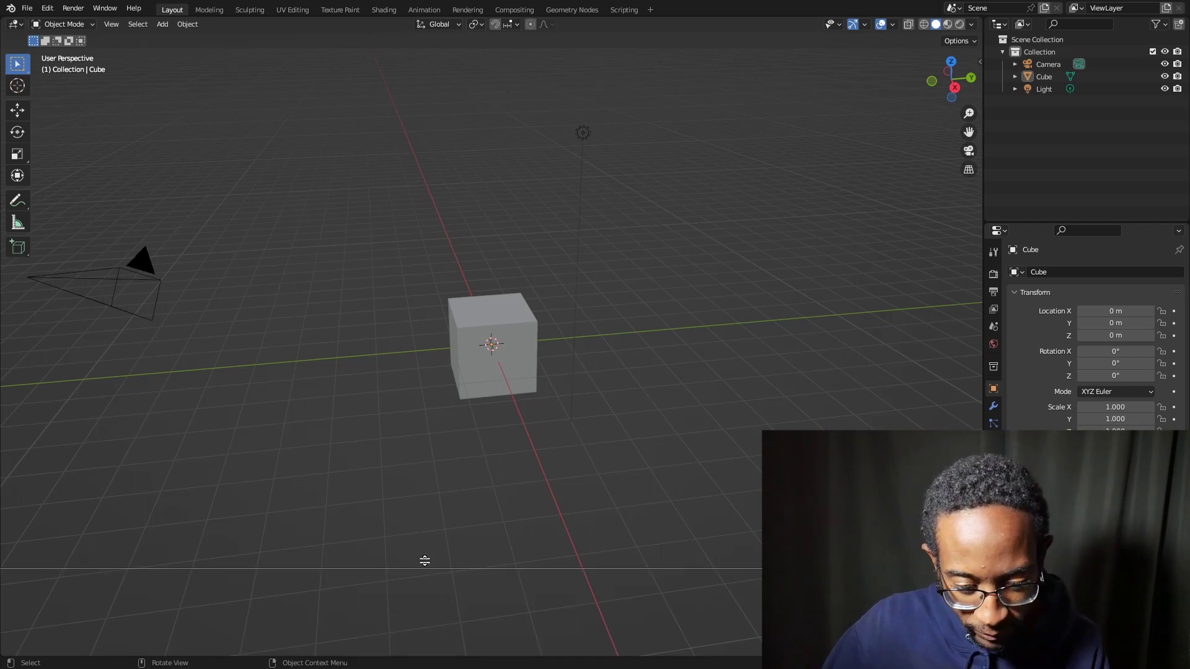
click(430, 544)
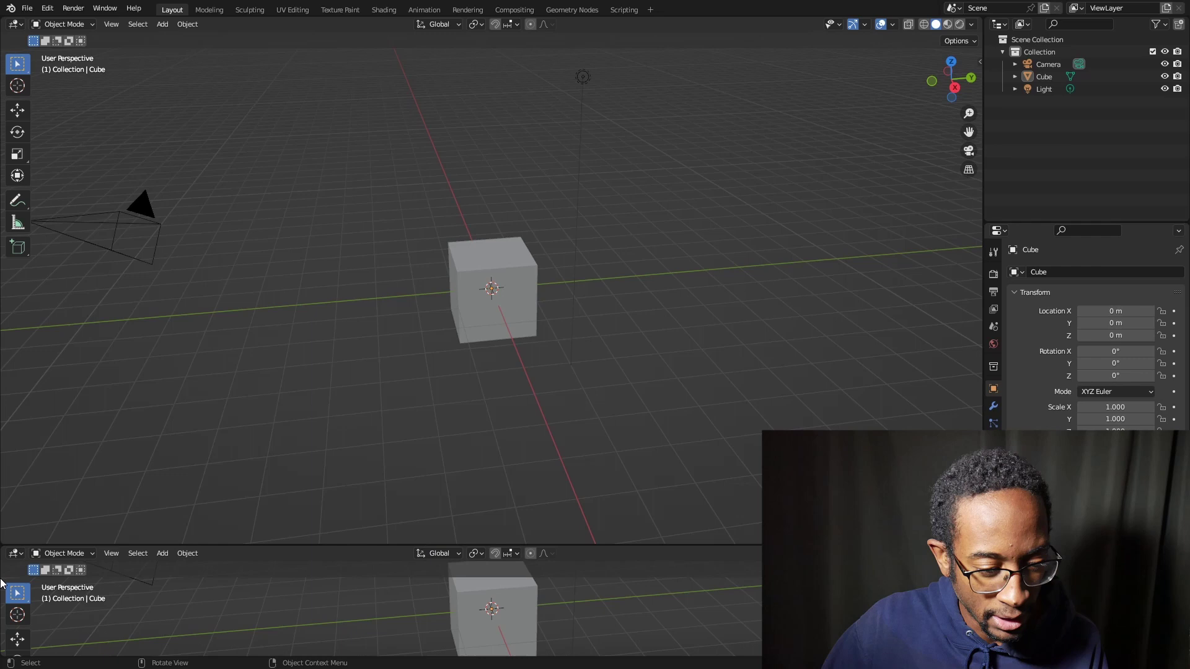
click(17, 558)
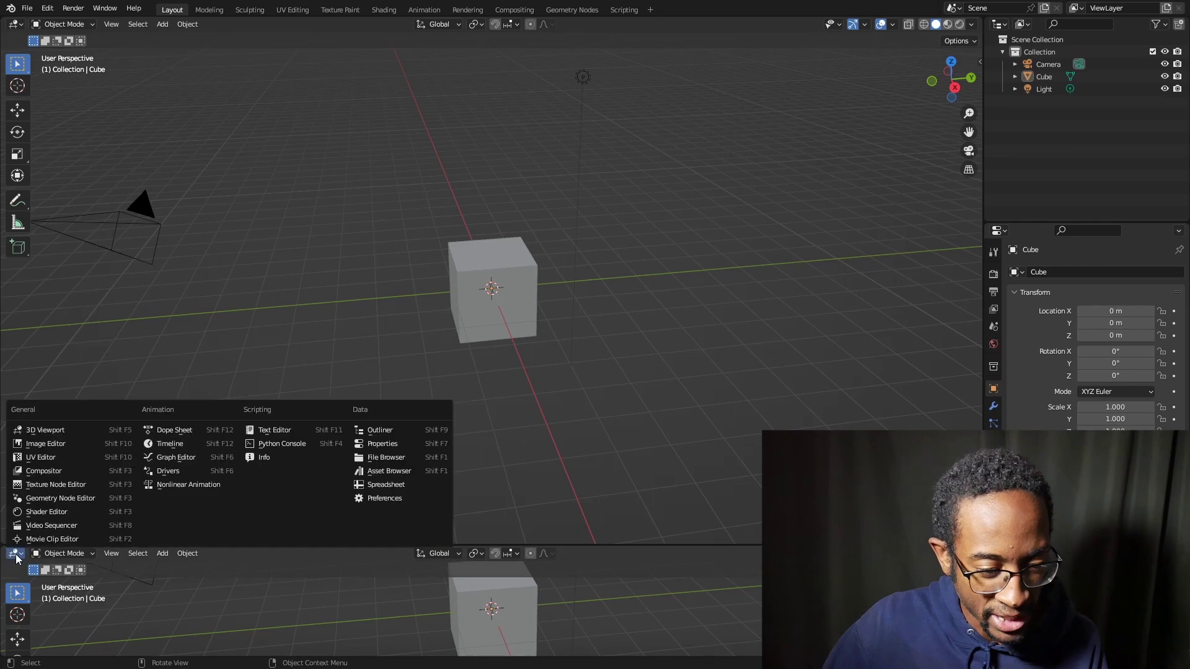
click(192, 445)
drag(287, 545, 286, 502)
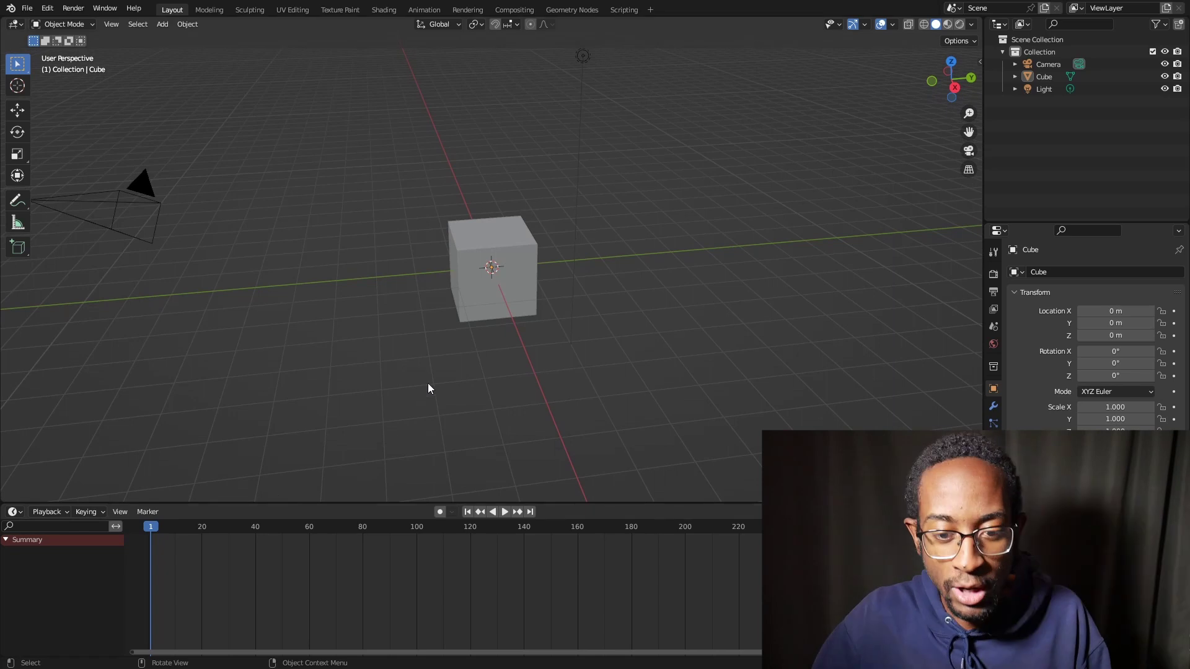
middle_drag(427, 383, 401, 382)
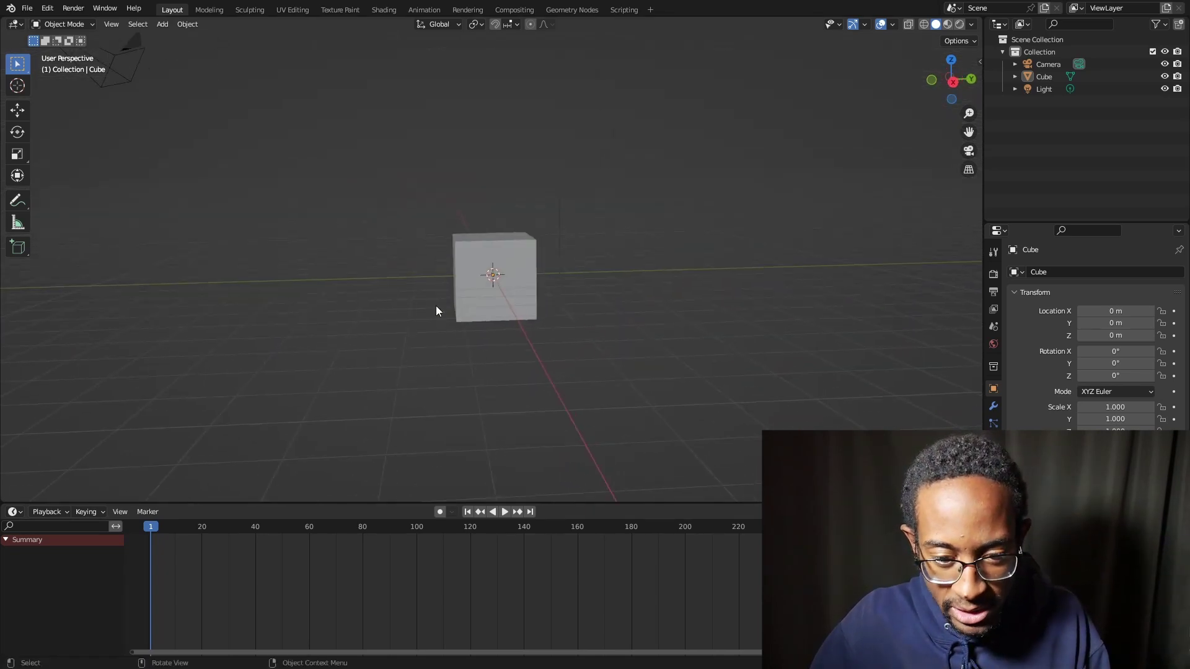
Insert a scale keyframe on the cube at frame 1
click(475, 293)
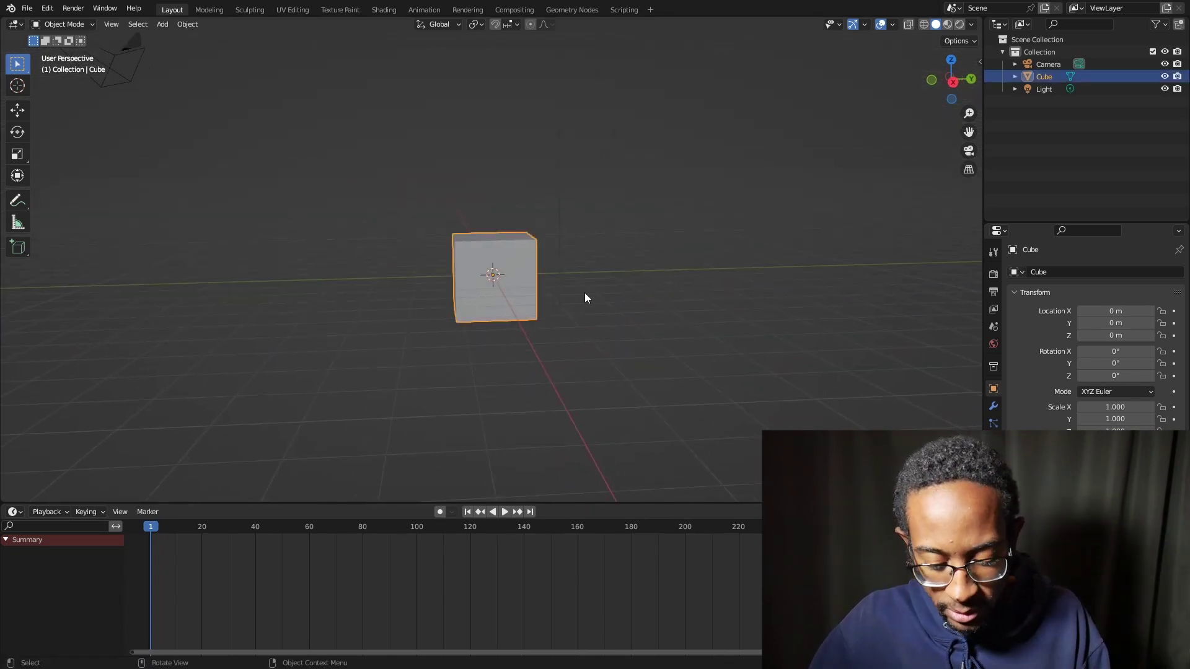
key(i)
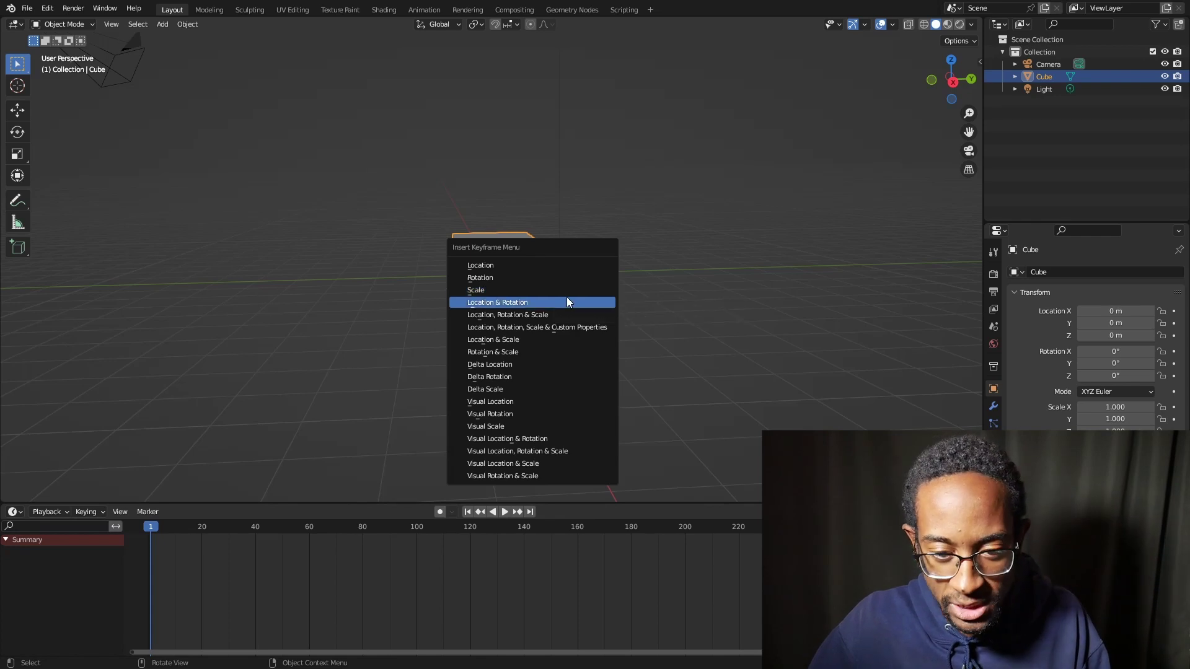
click(579, 290)
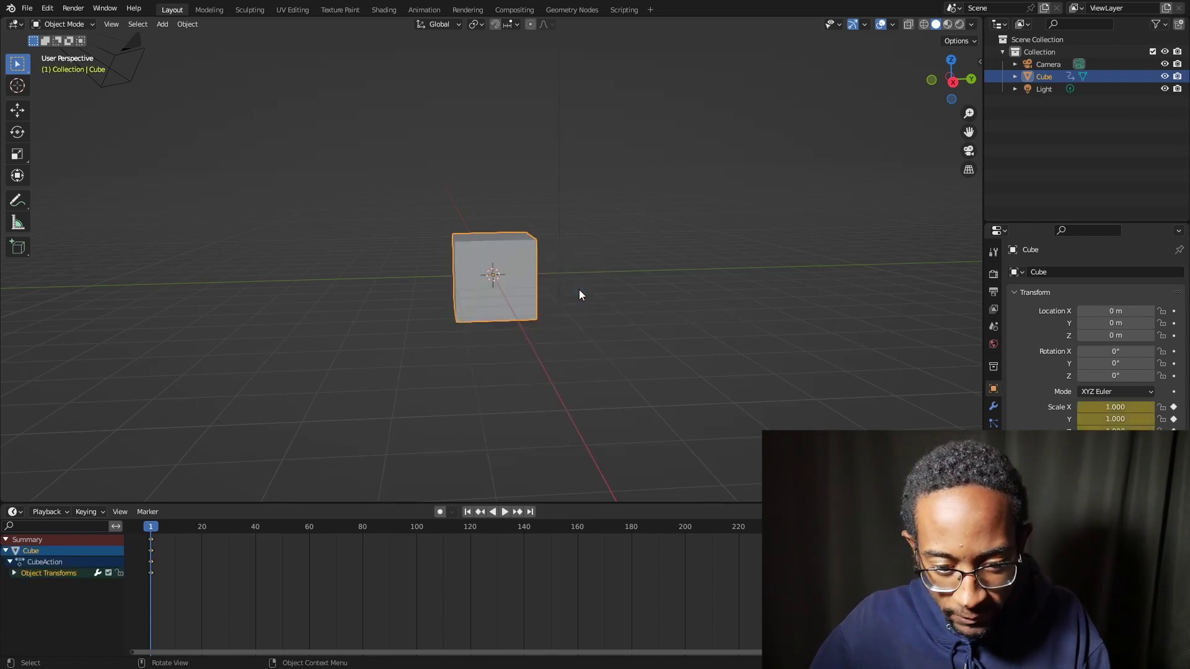
At frame 17, scale the cube up to 2.284 and keyframe its scale
key(space)
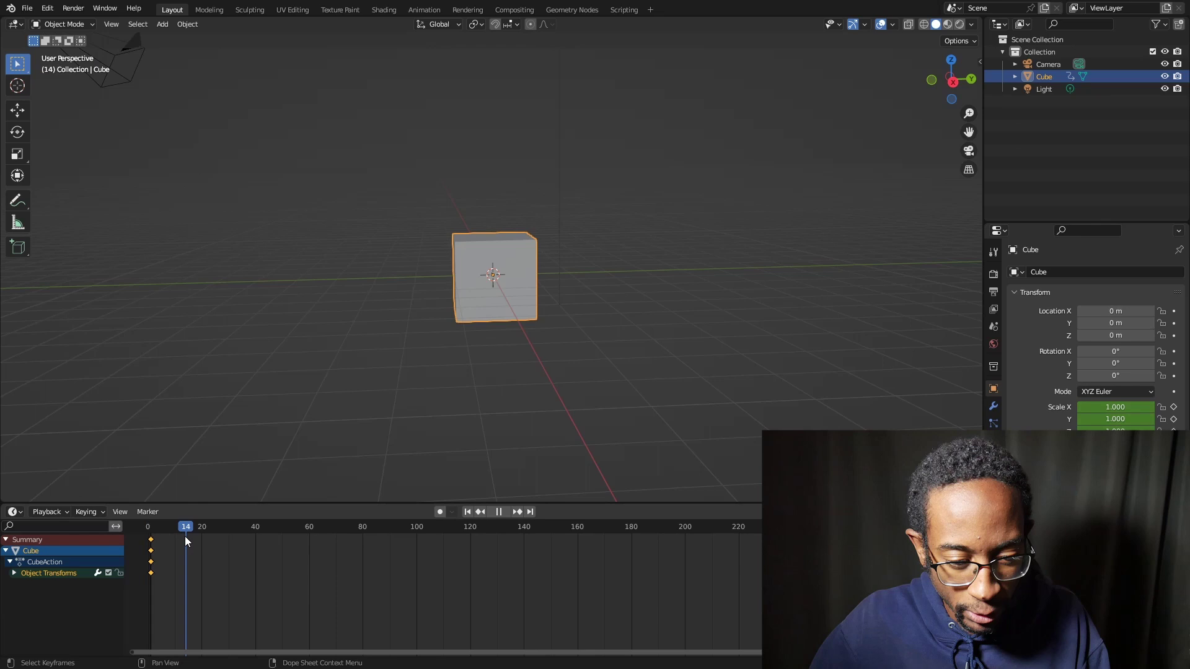
key(space)
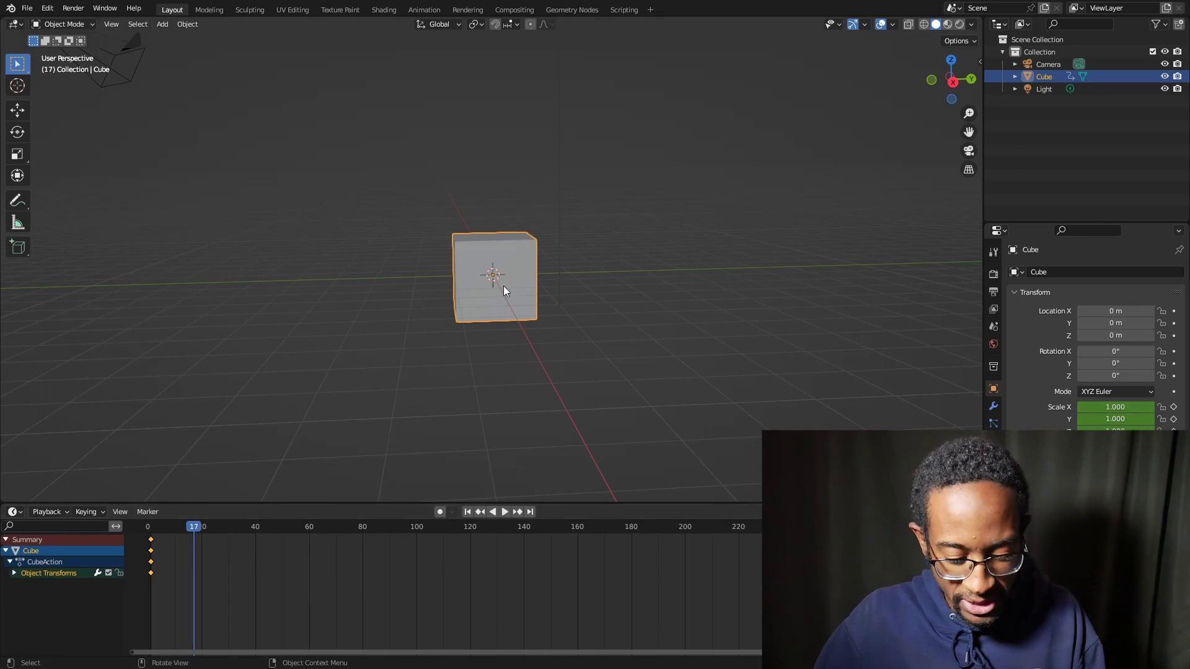
key(s)
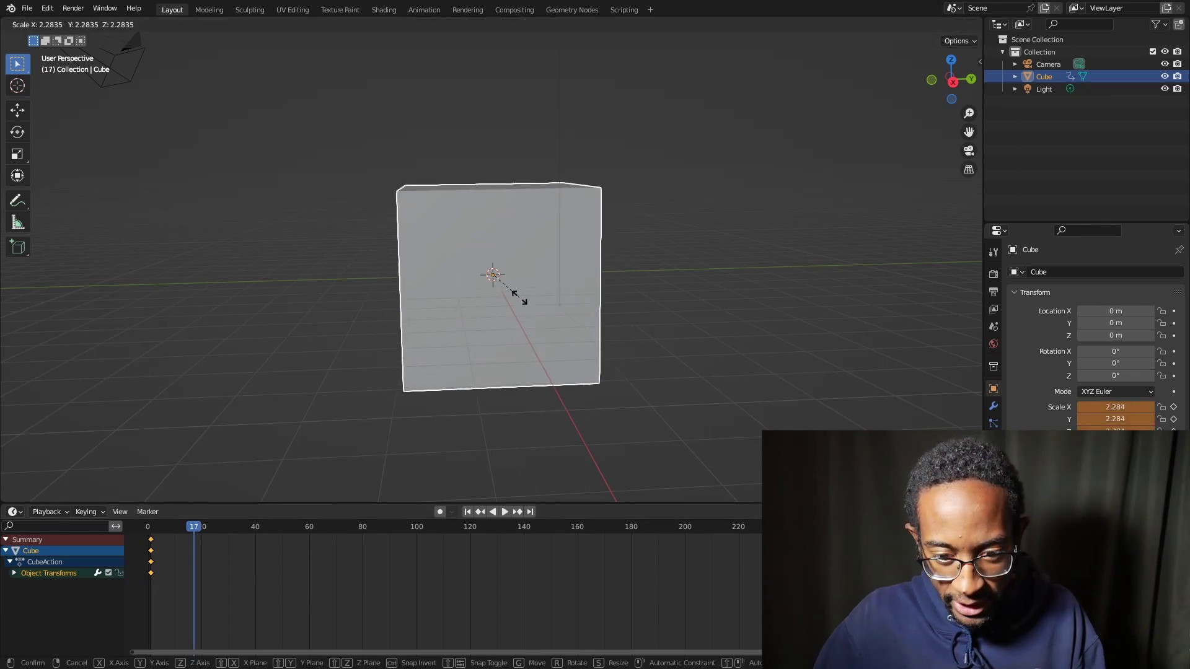
click(520, 298)
key(i)
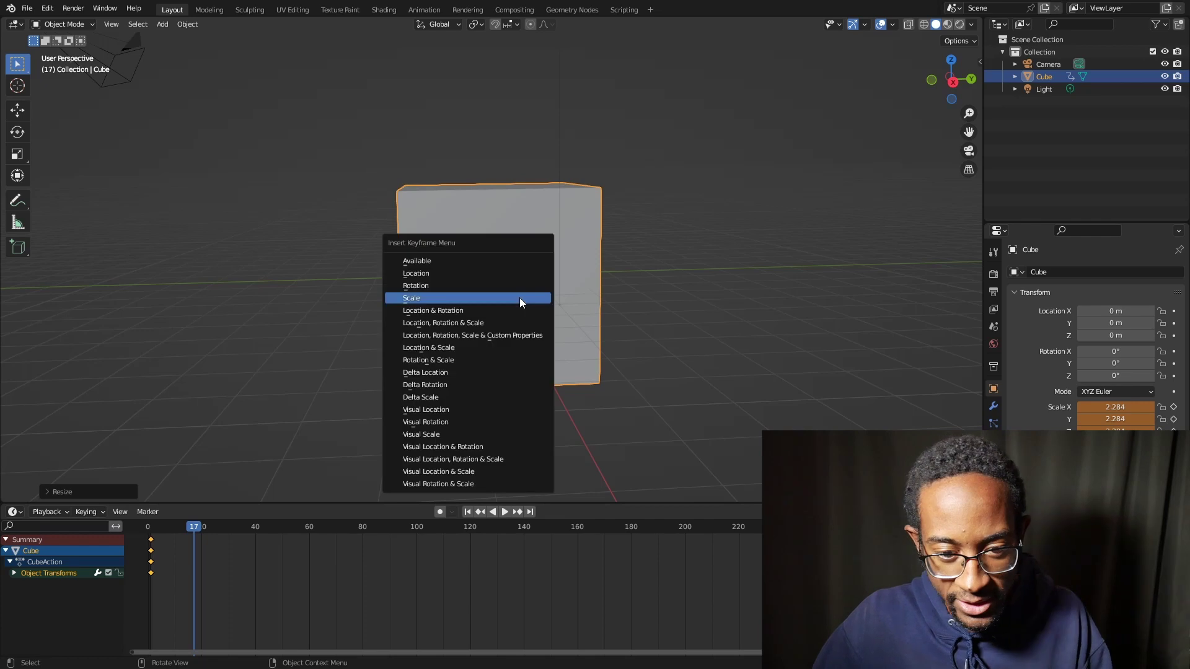
click(519, 298)
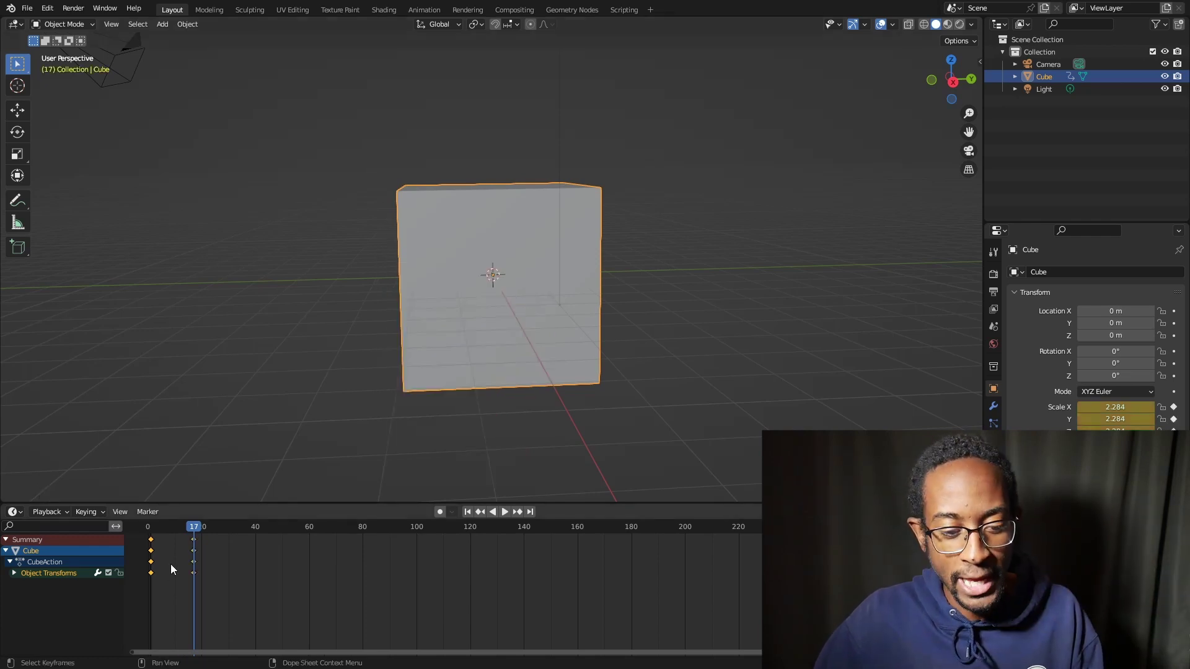
Play the animation to watch the cube grow, then return to frame 17
key(space)
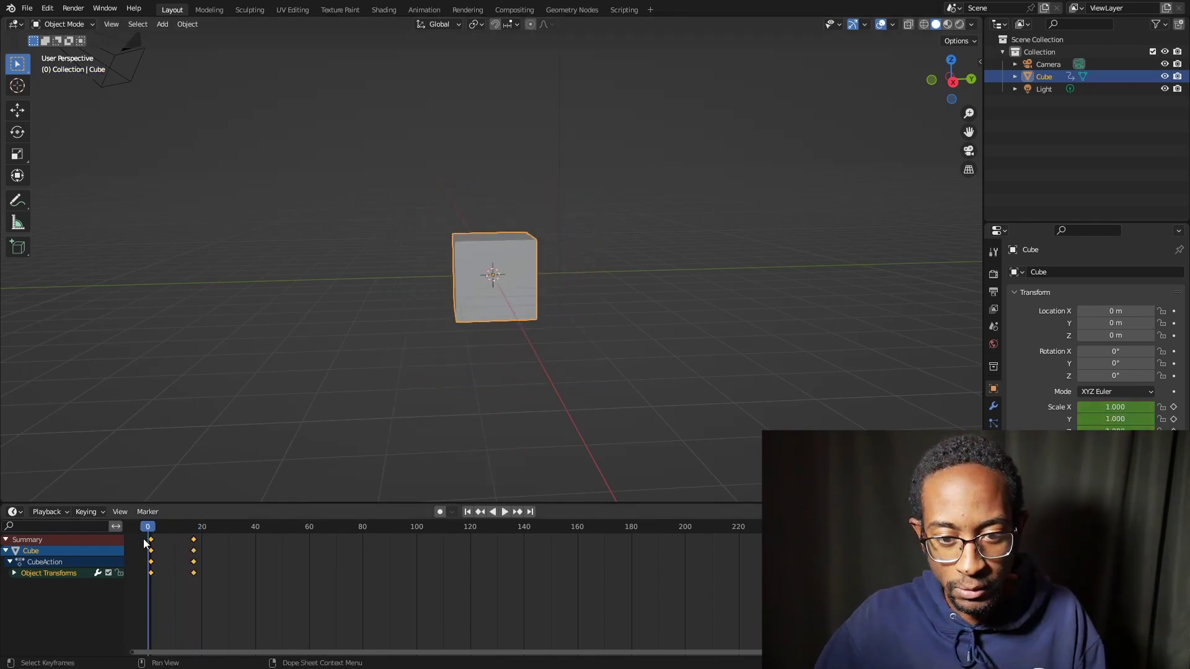
key(space)
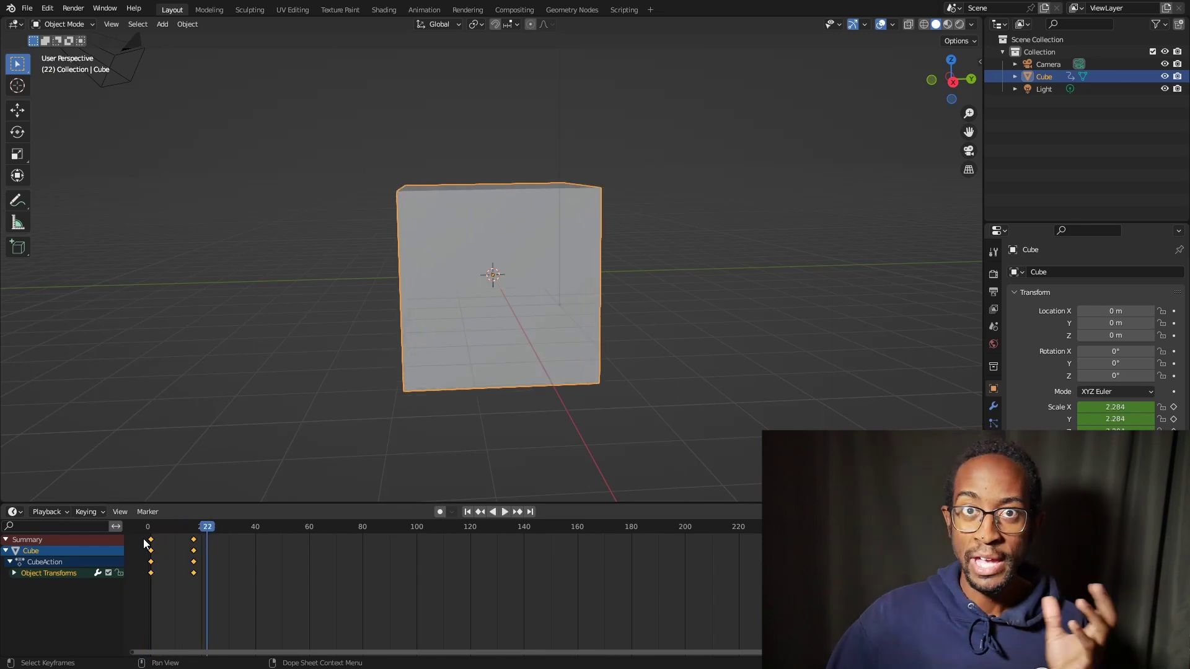
click(194, 532)
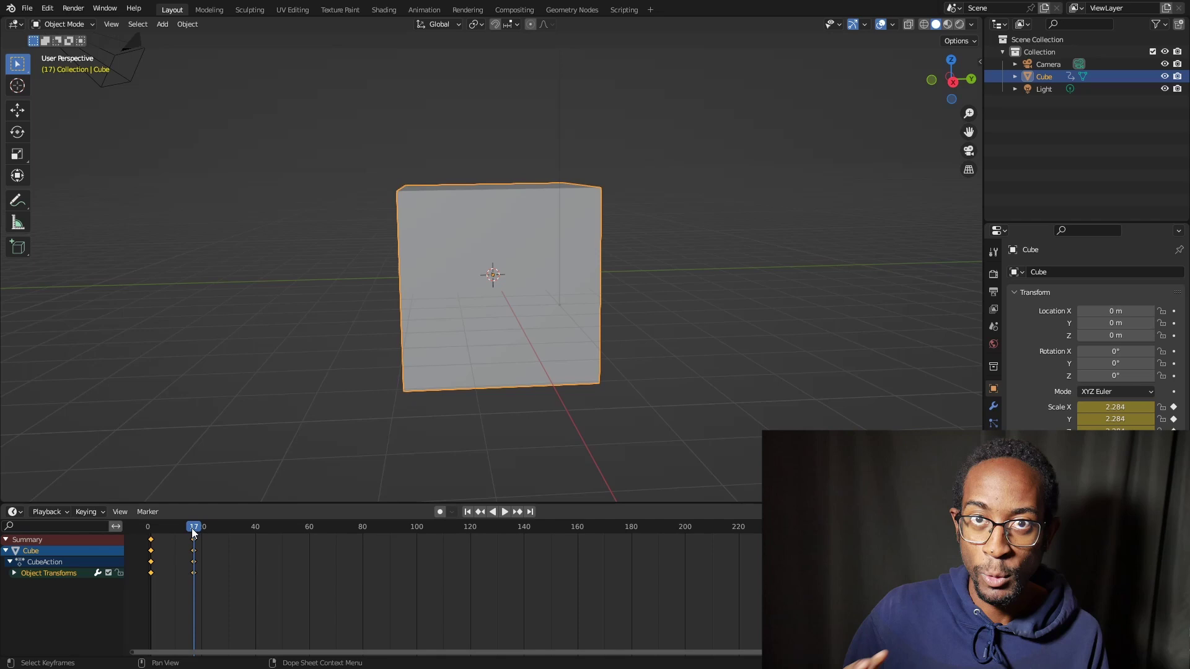
Split the viewport vertically and turn the widened right area into a Dope Sheet
right_click(983, 190)
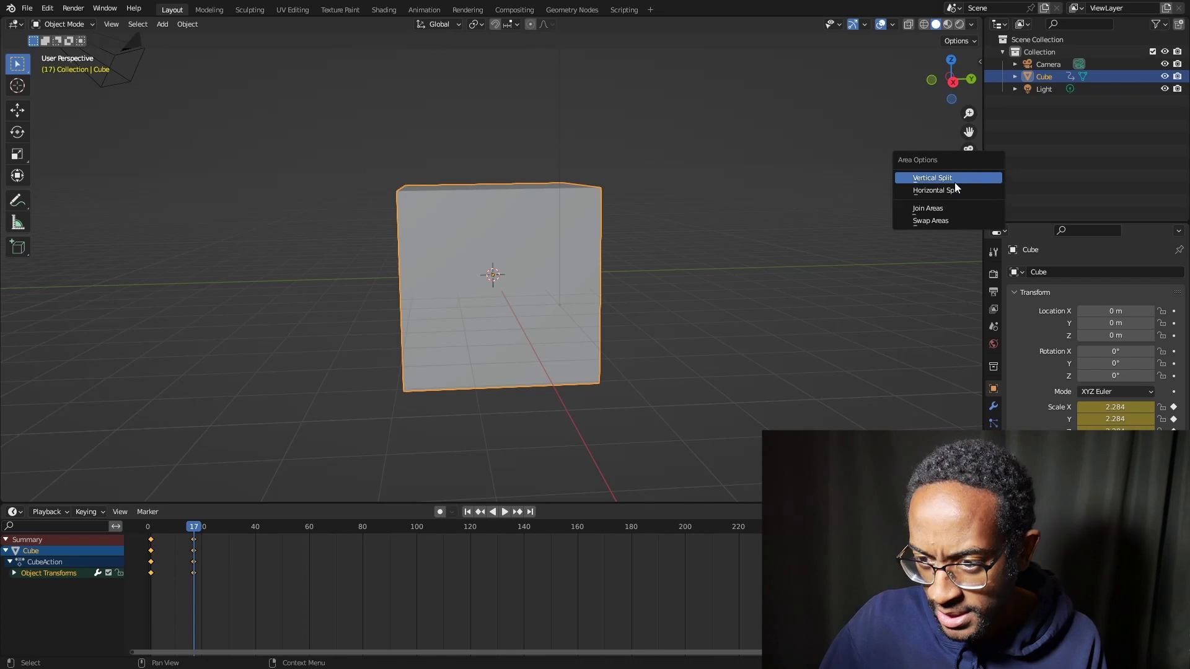
click(932, 178)
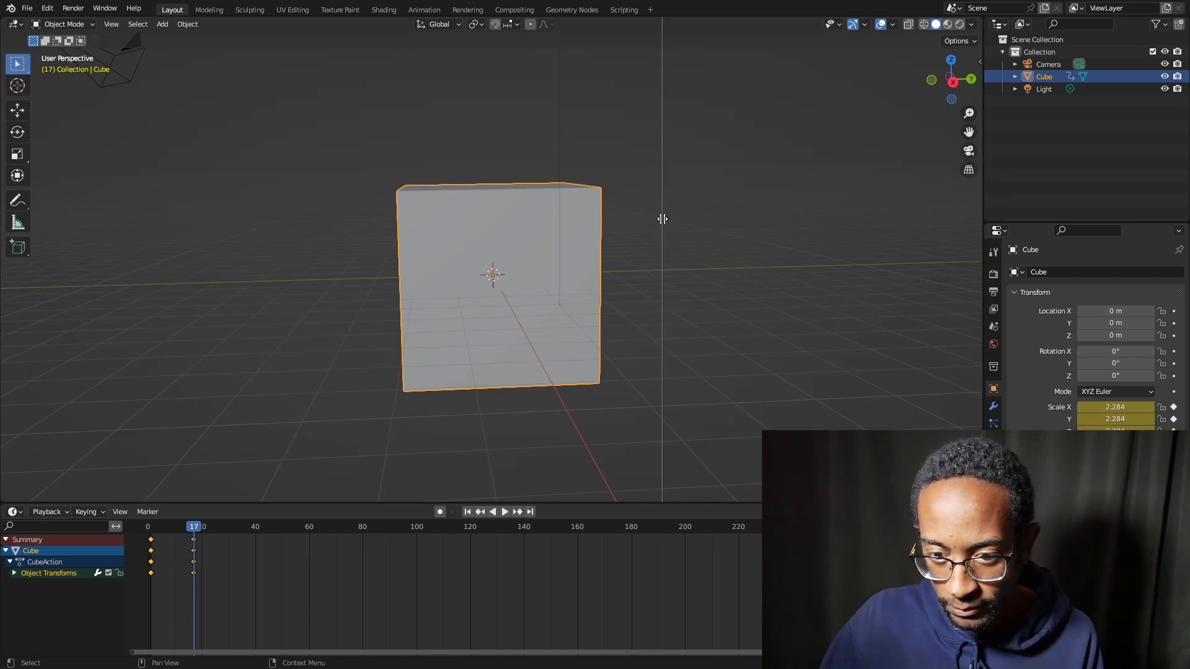
click(663, 223)
drag(663, 87, 542, 62)
click(561, 25)
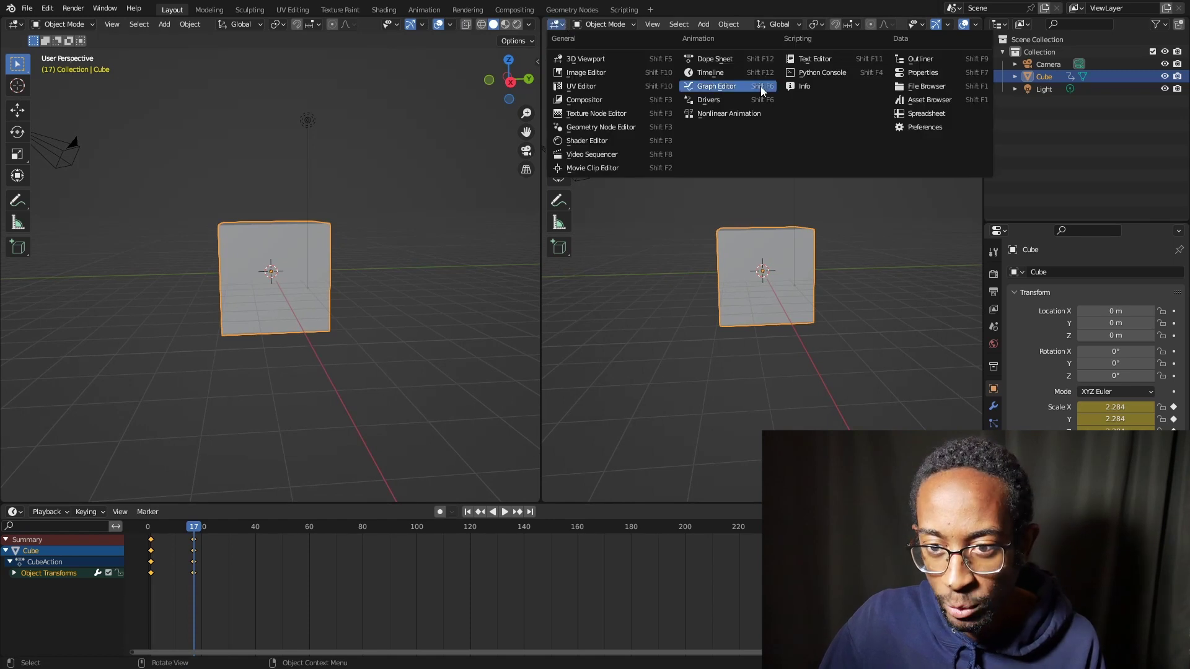
click(725, 61)
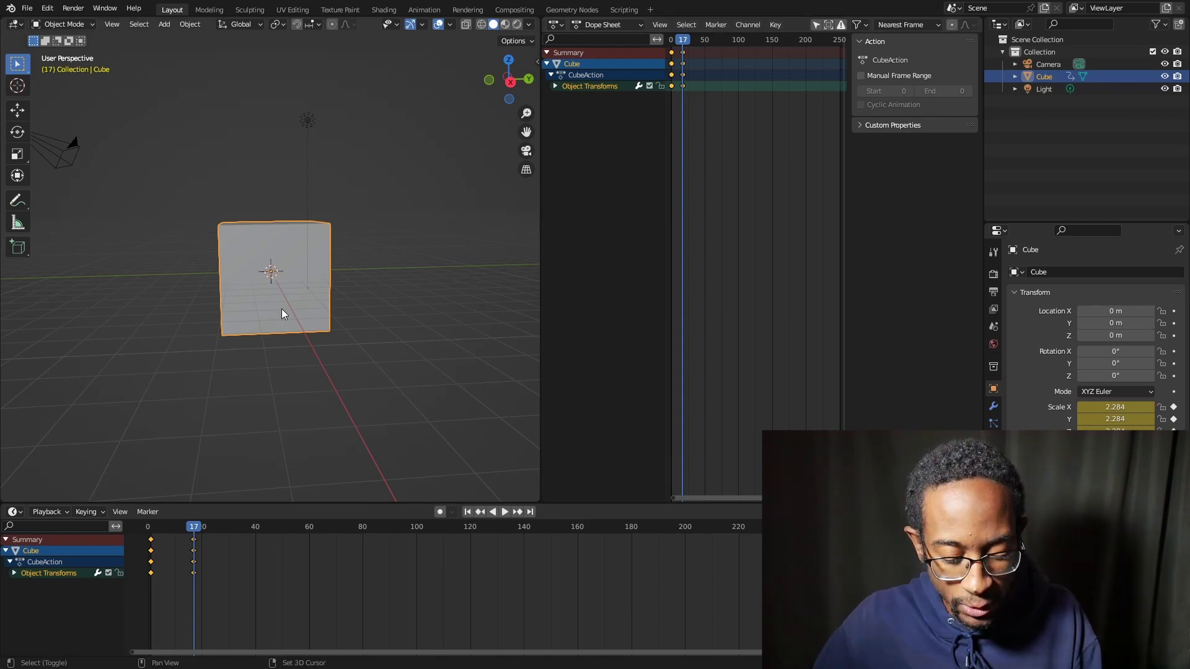
Duplicate the cube four times into Cube.001–Cube.004 around the scene and box-select their keys
key(shift+d)
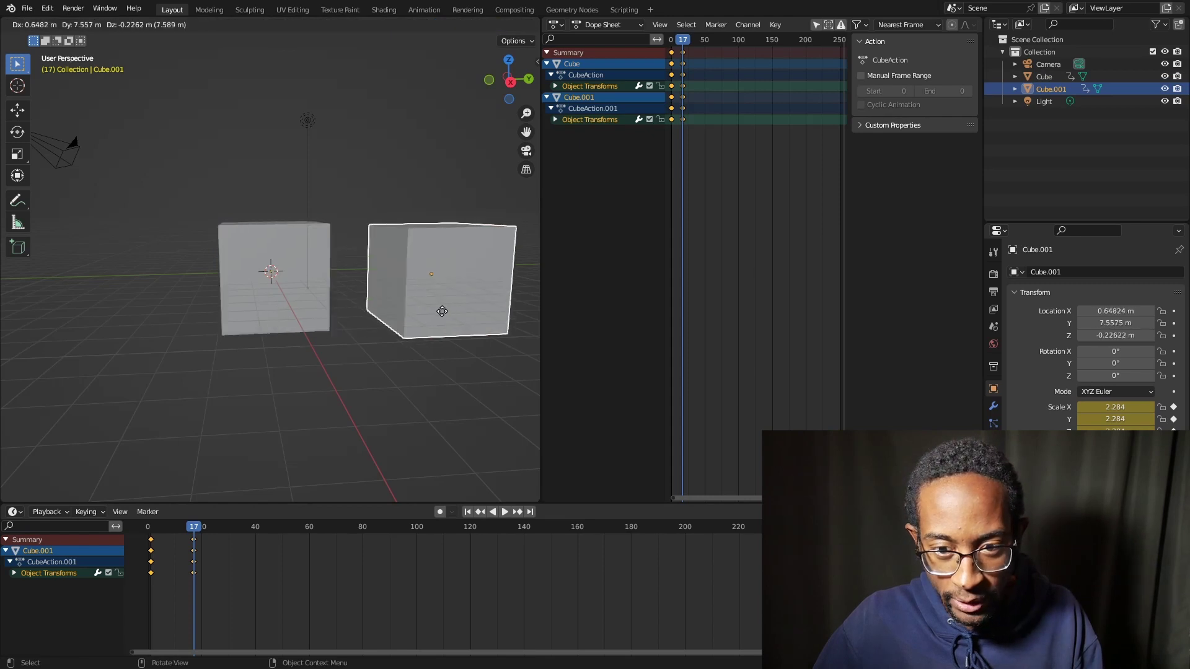
click(460, 316)
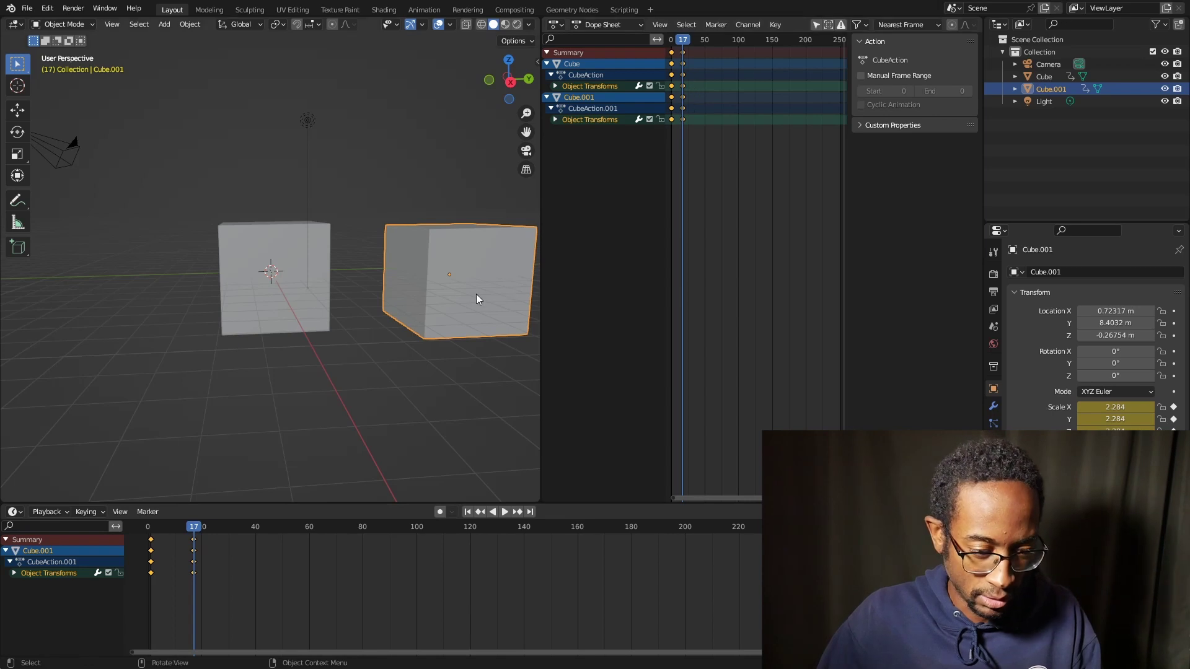
key(shift+d)
click(402, 157)
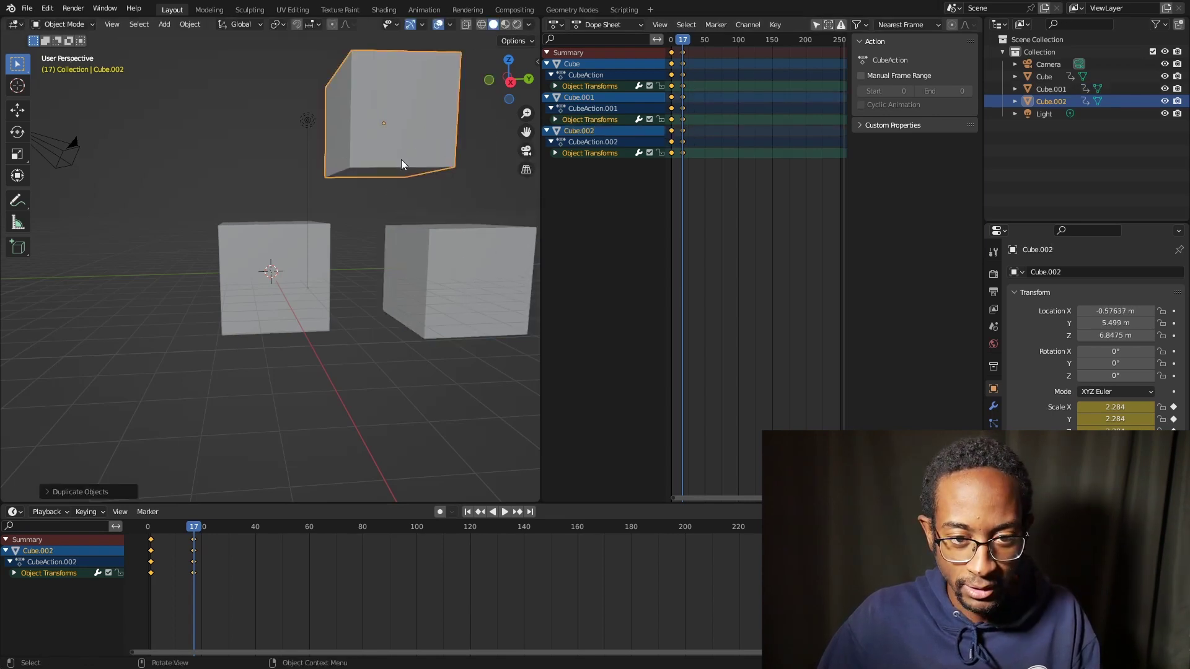
key(shift+d)
click(243, 183)
key(shift+d)
click(131, 346)
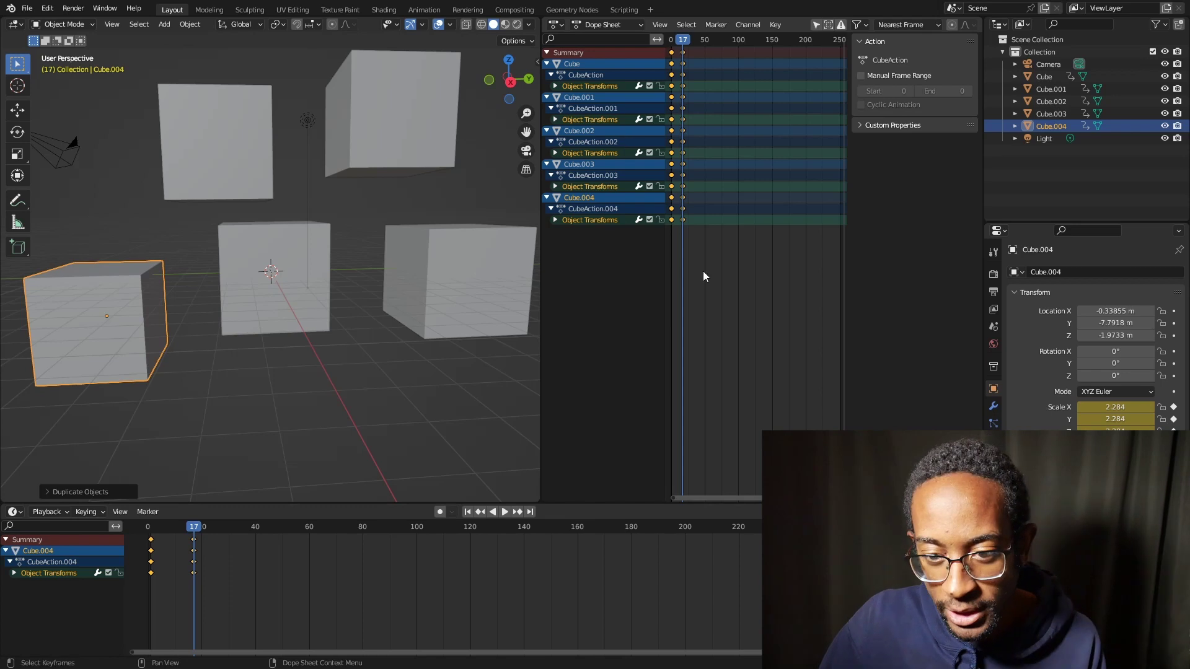
drag(713, 271, 684, 95)
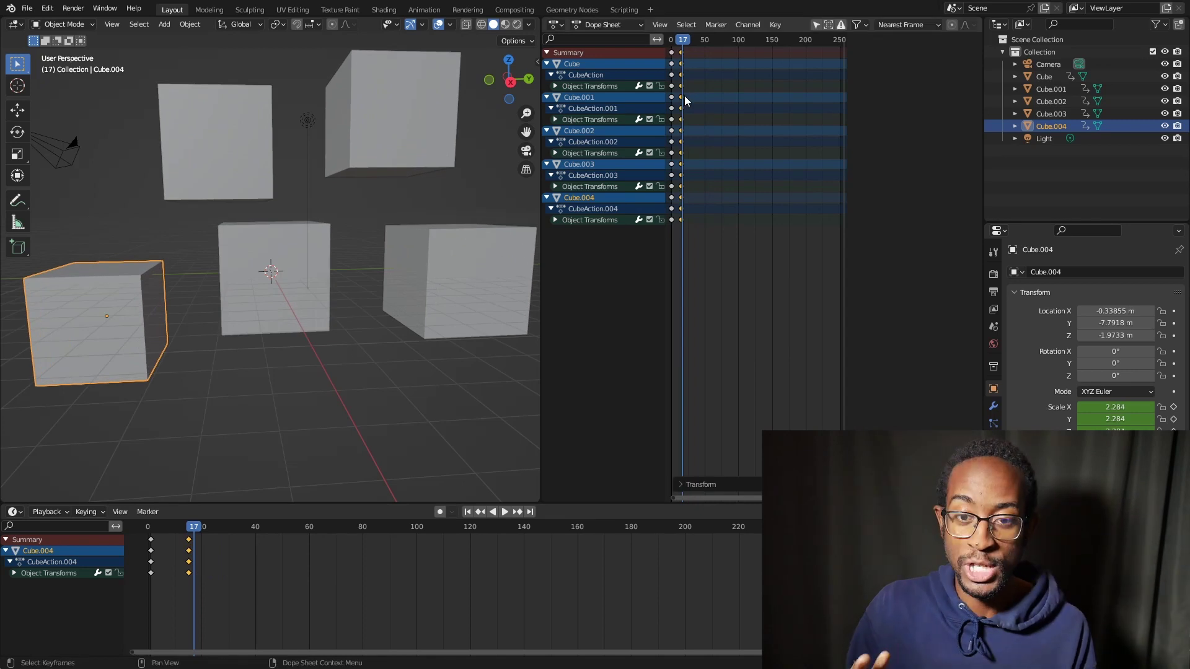
click(556, 25)
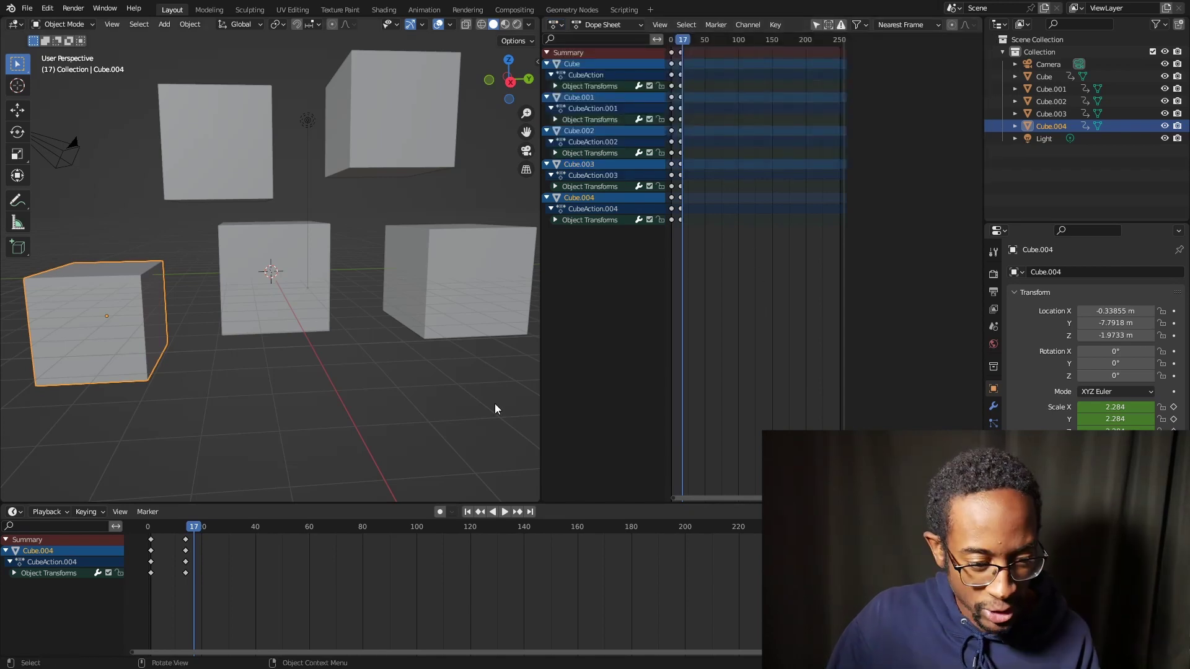
Enlarge the Timeline and click through the five cubes, ending with the centre Cube selected
drag(400, 504, 335, 423)
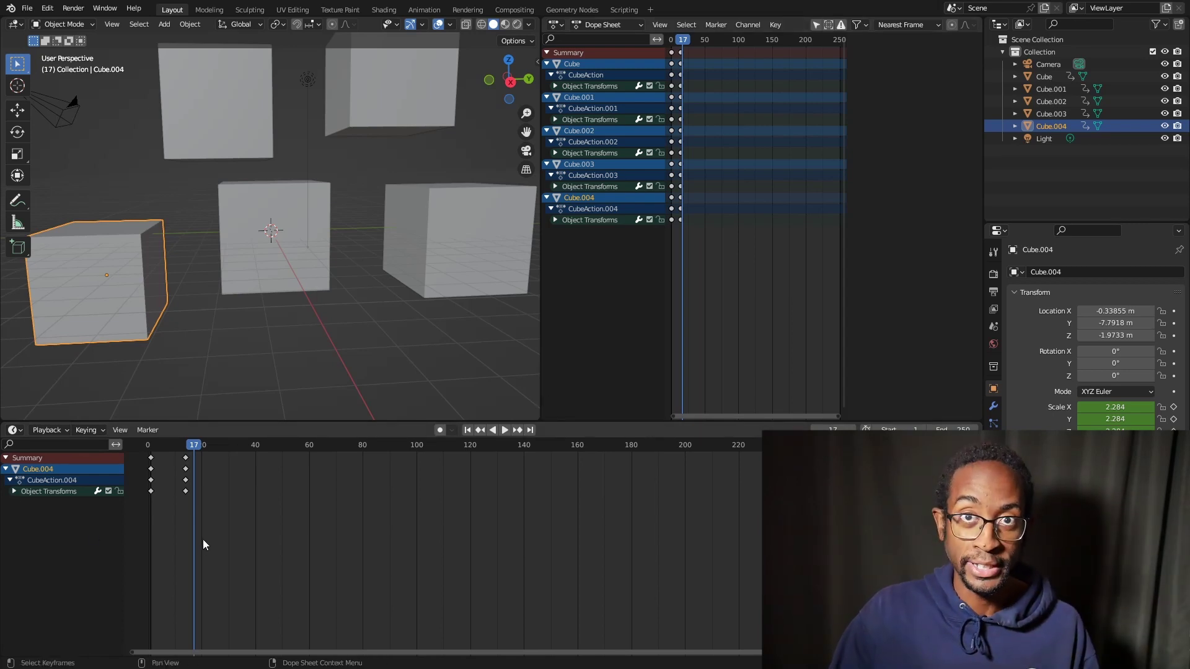
click(252, 261)
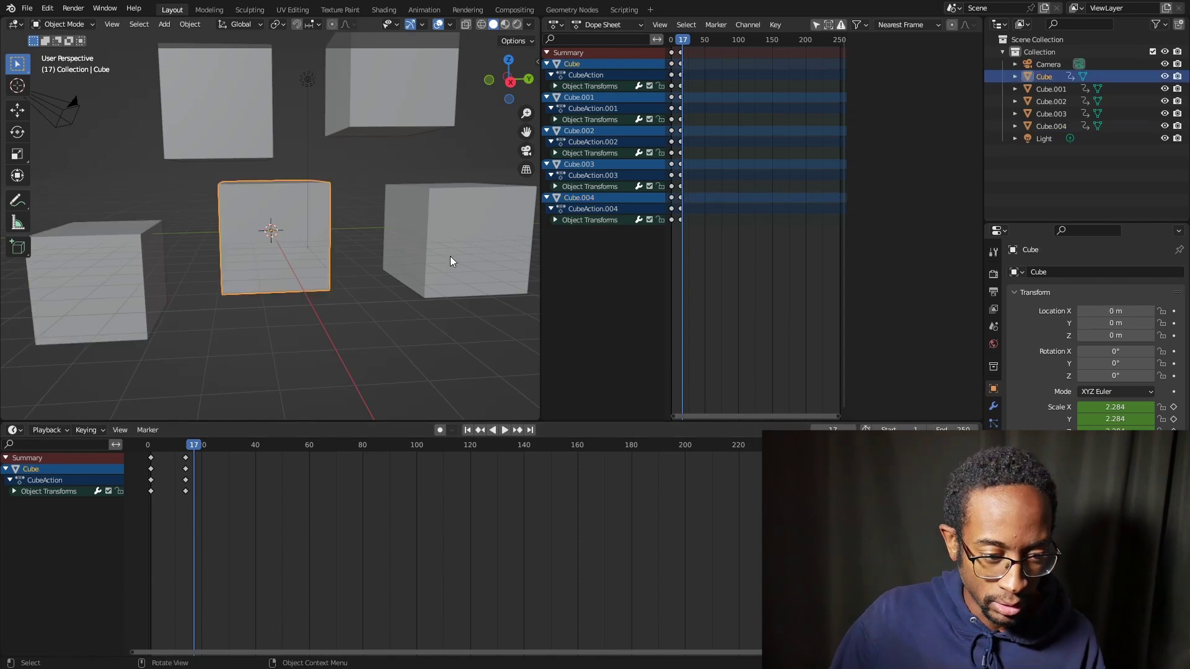
click(450, 260)
click(399, 95)
click(196, 134)
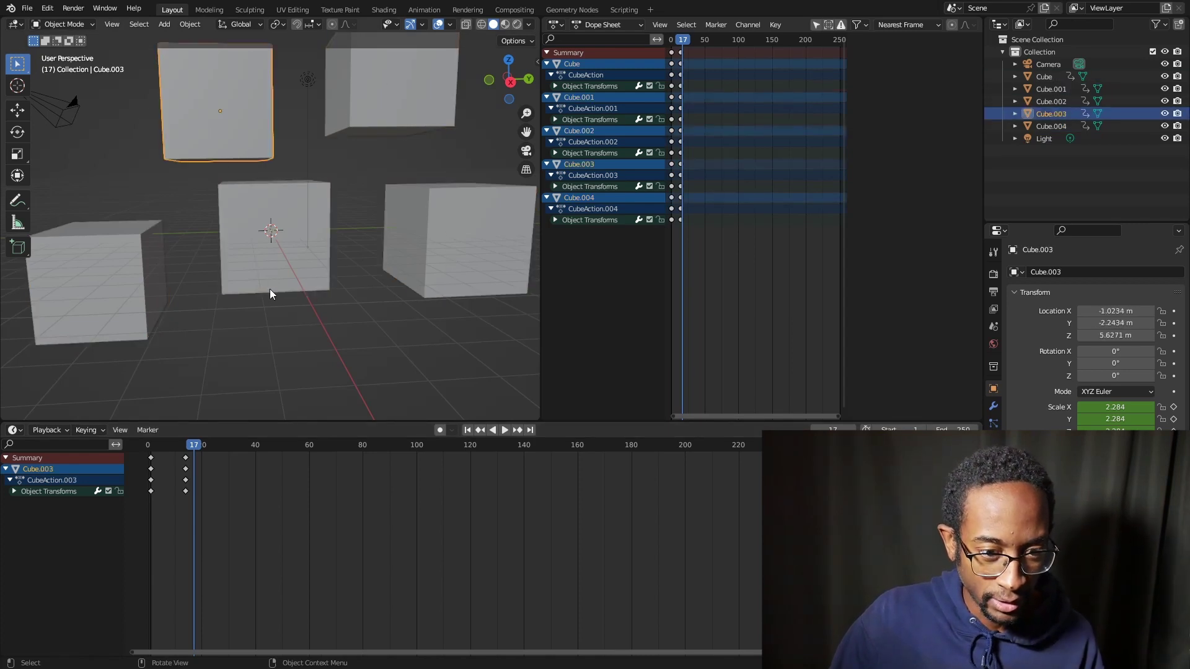
click(93, 291)
click(314, 262)
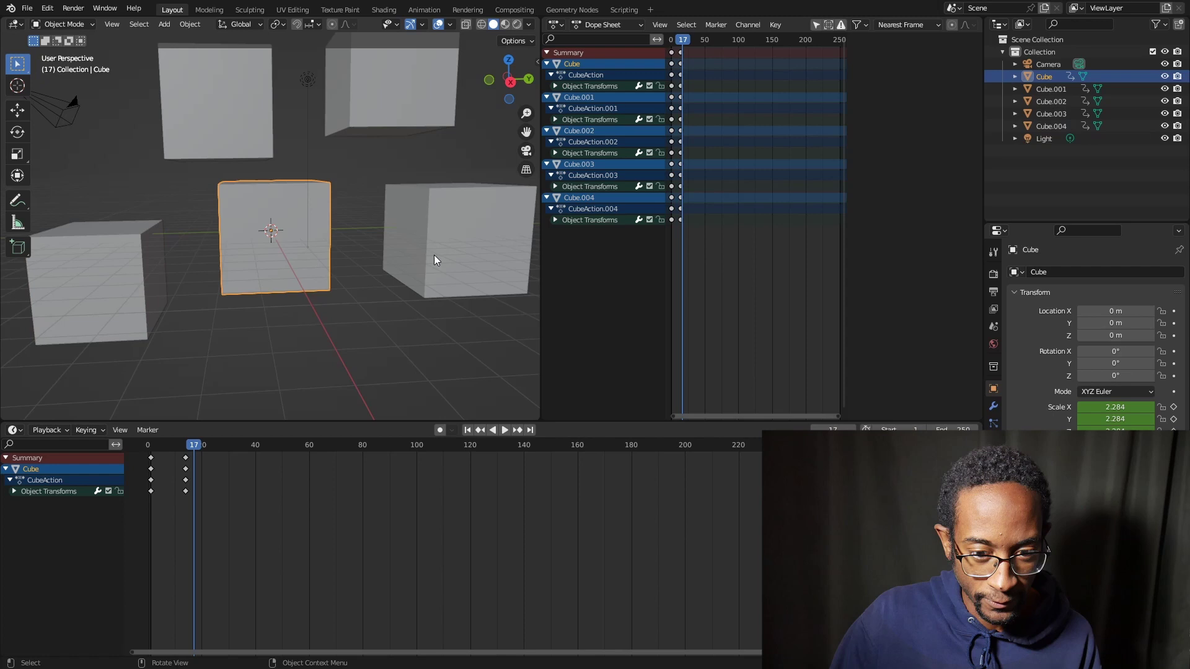
click(507, 254)
click(314, 266)
Box-select the Cube's second keyframes and move them to frame 56
key(b)
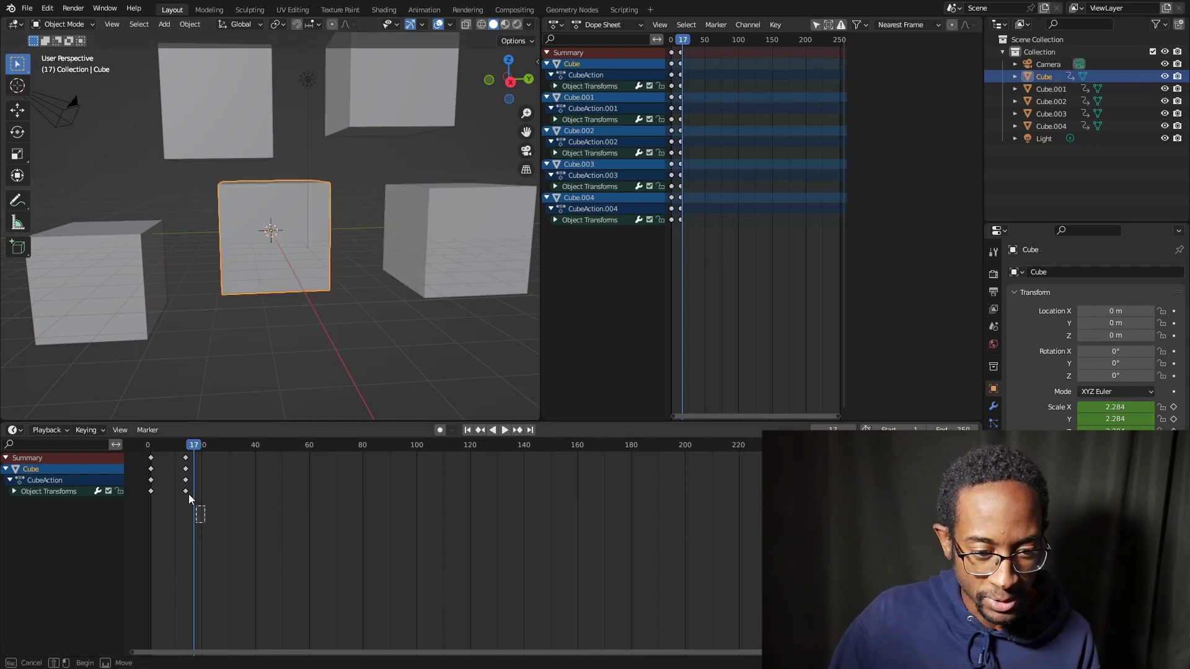
drag(192, 499, 167, 449)
key(g)
key(Return)
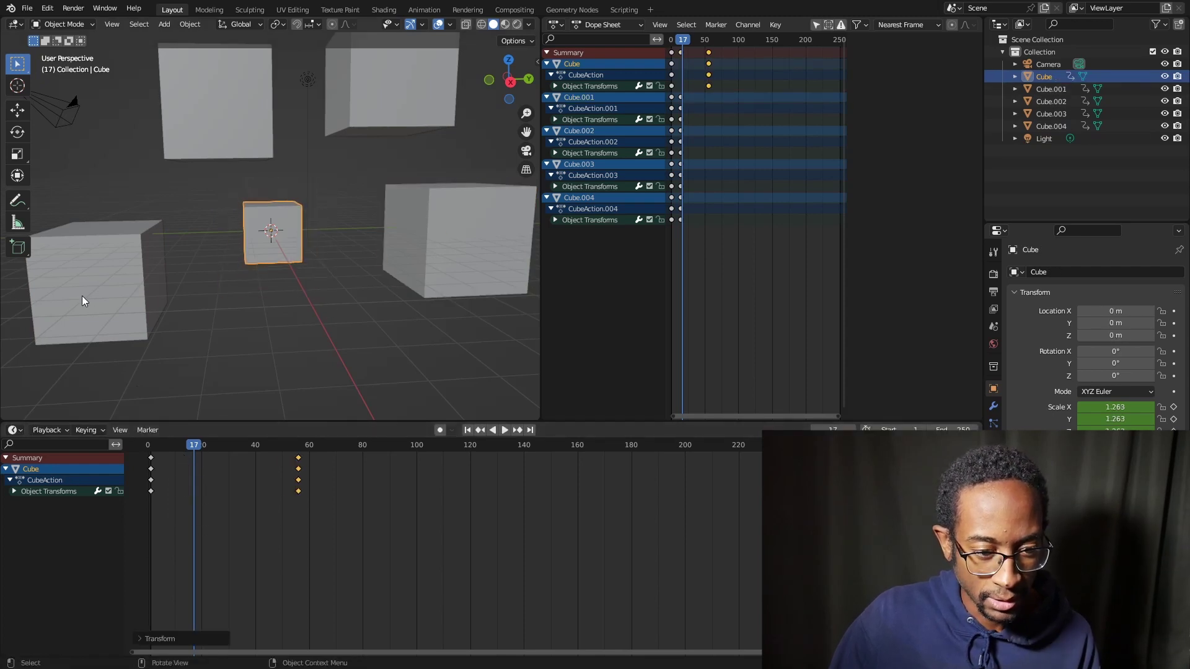
Reselect the centre Cube and move the frame-56 keyframes back to about frame 16
click(82, 295)
click(502, 260)
click(413, 66)
click(255, 88)
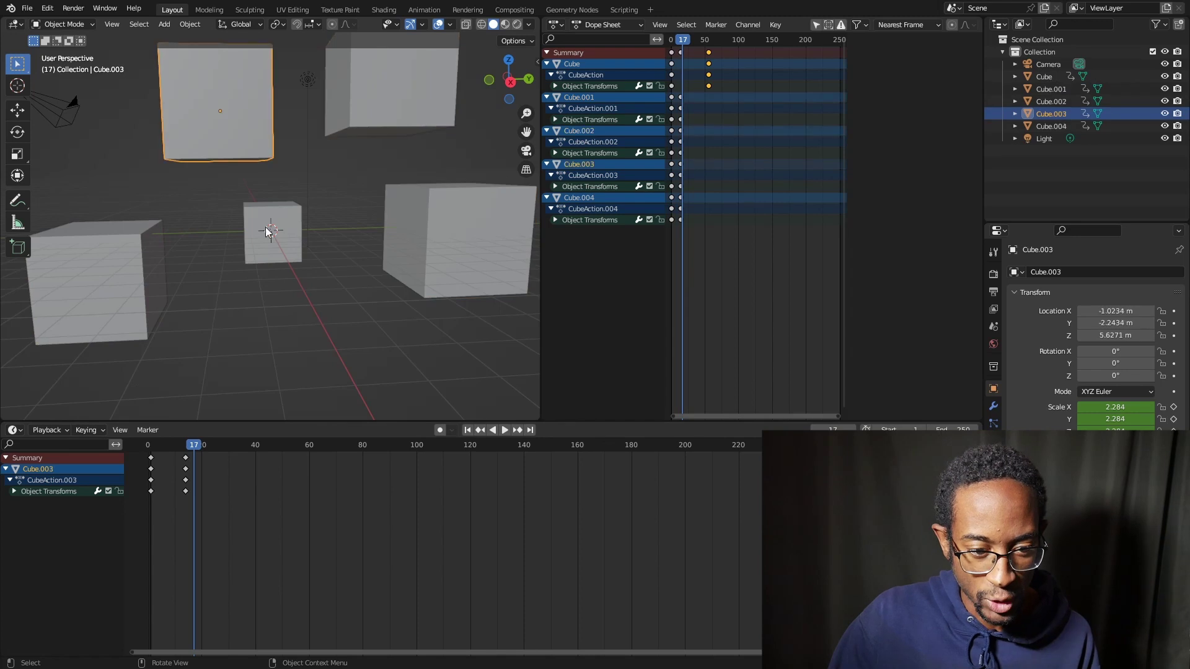
click(284, 244)
drag(355, 579, 191, 464)
click(328, 445)
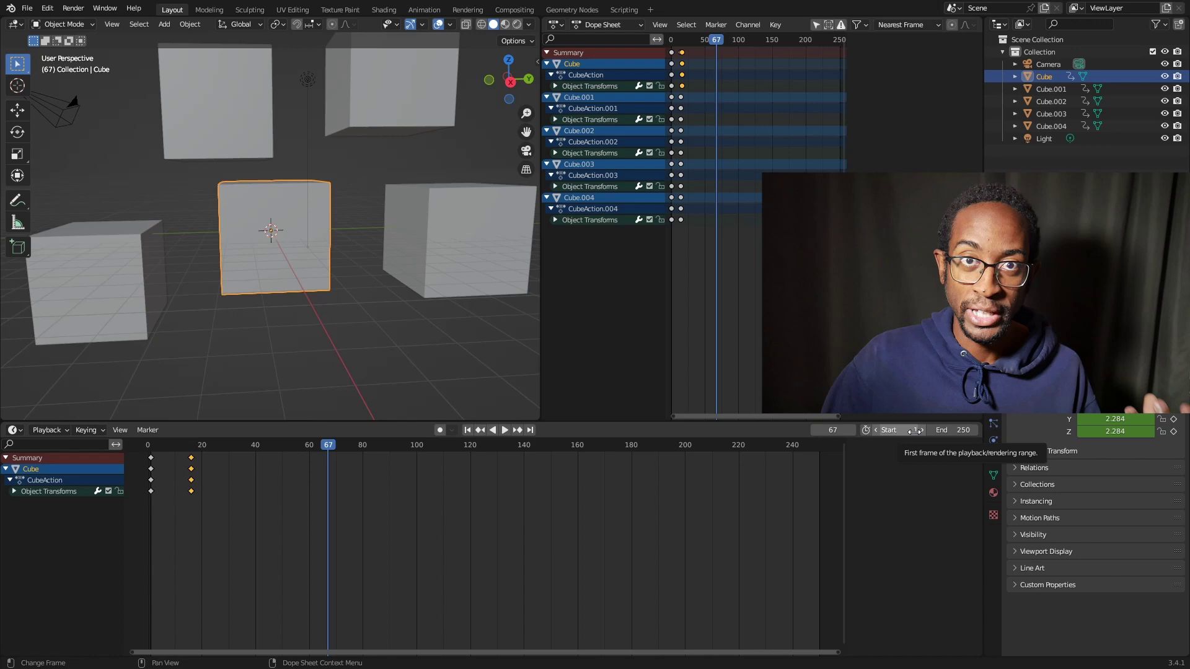
Set the Timeline's Start frame to 5 and End frame to 30
click(915, 430)
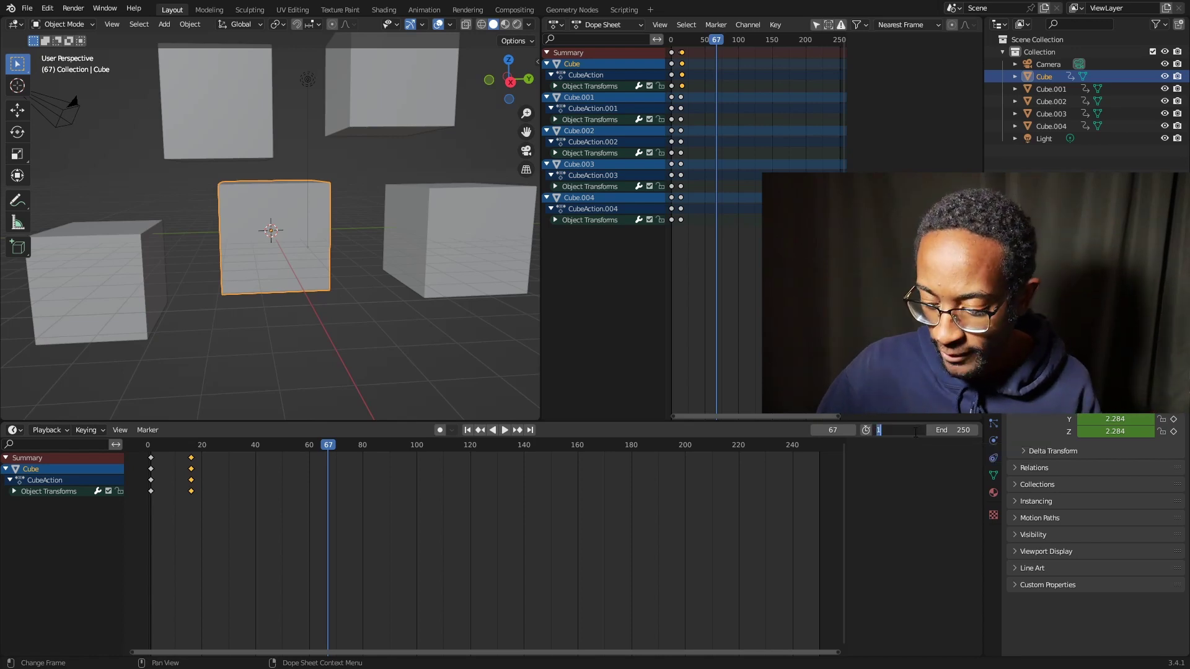
text(5)
key(Return)
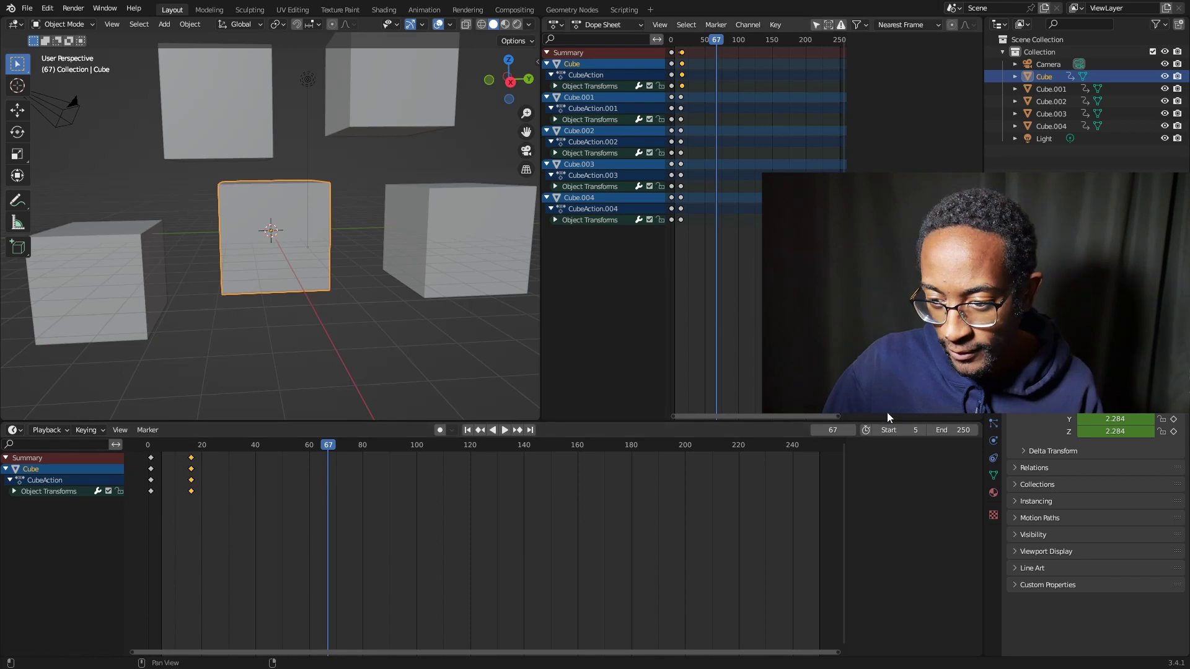
click(977, 433)
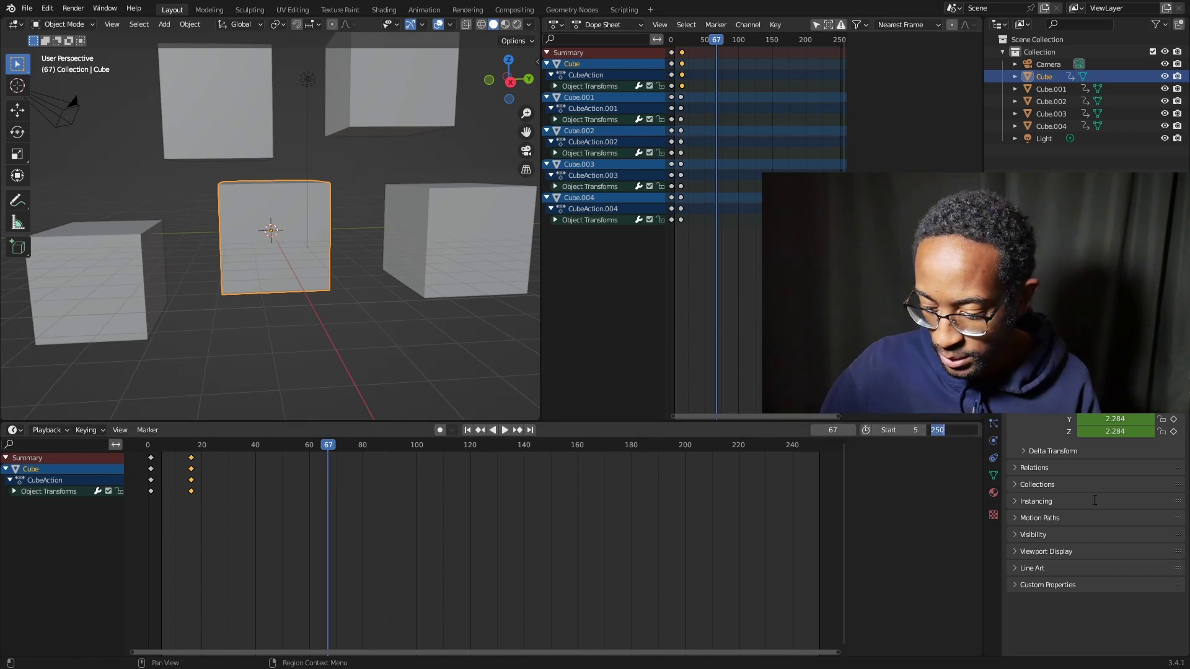
text(30)
key(Return)
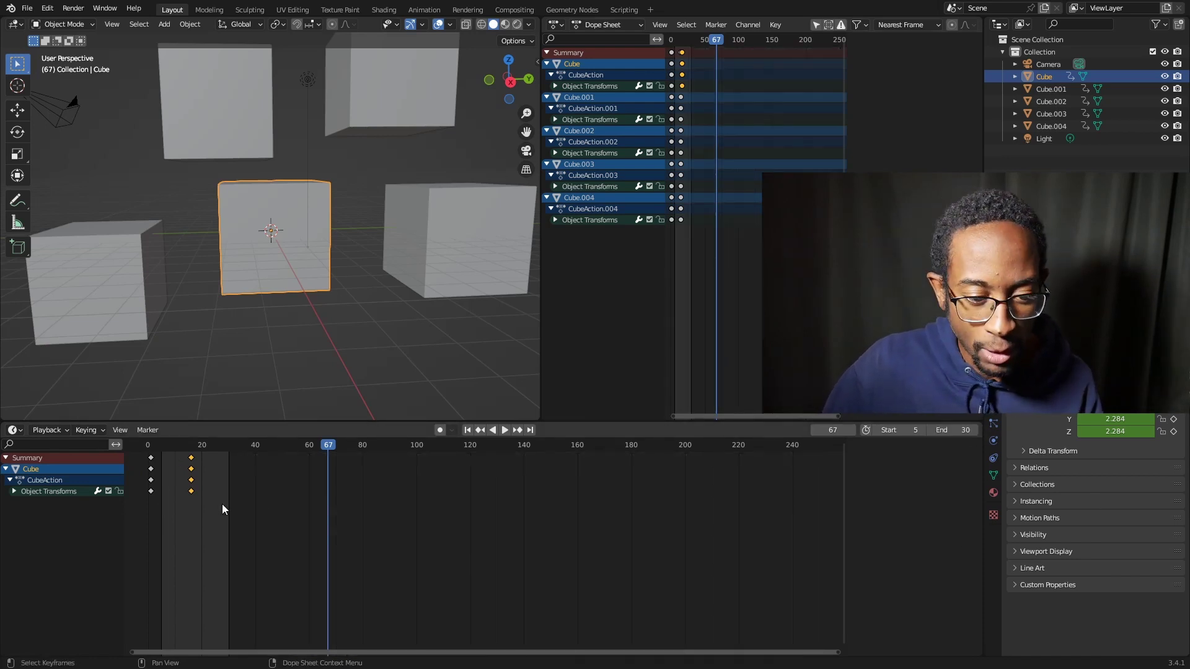
Scrub and play the 5–30 animation, then shrink the Timeline to give the 3D view more height
drag(173, 443, 439, 455)
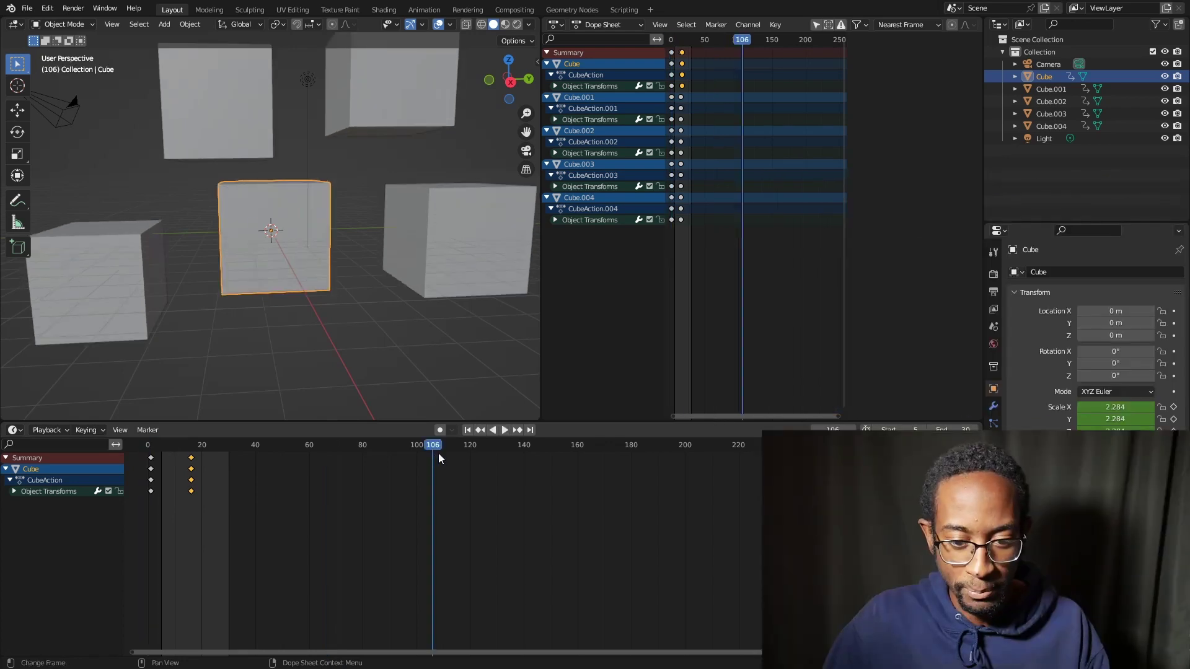
click(504, 429)
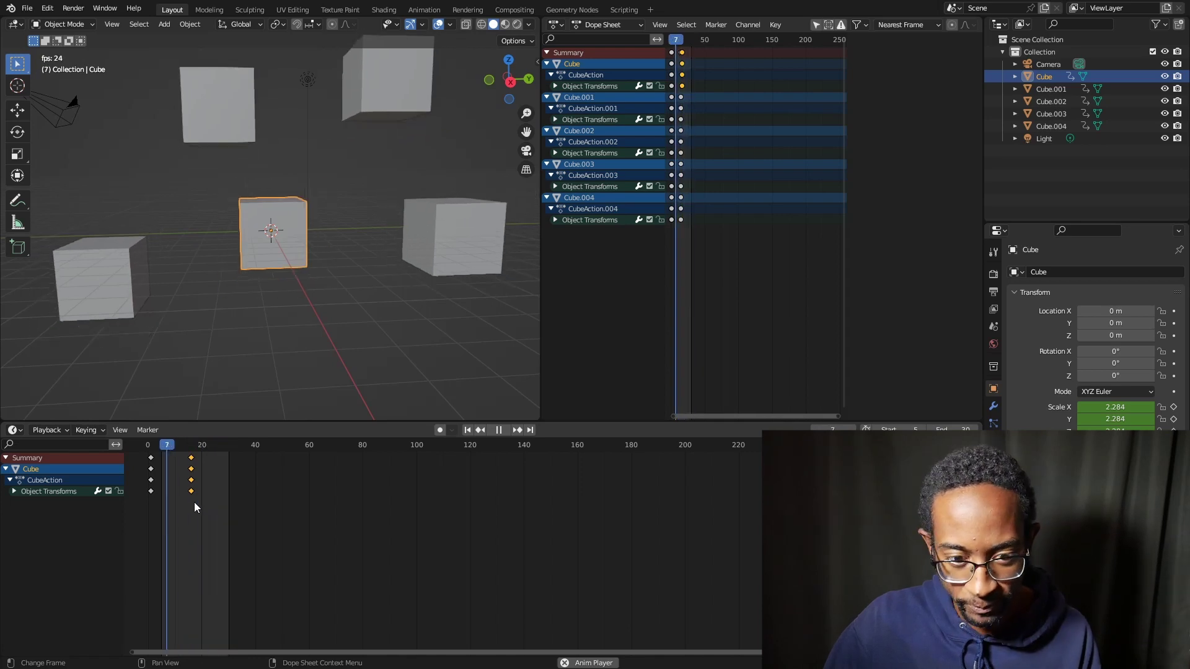
key(space)
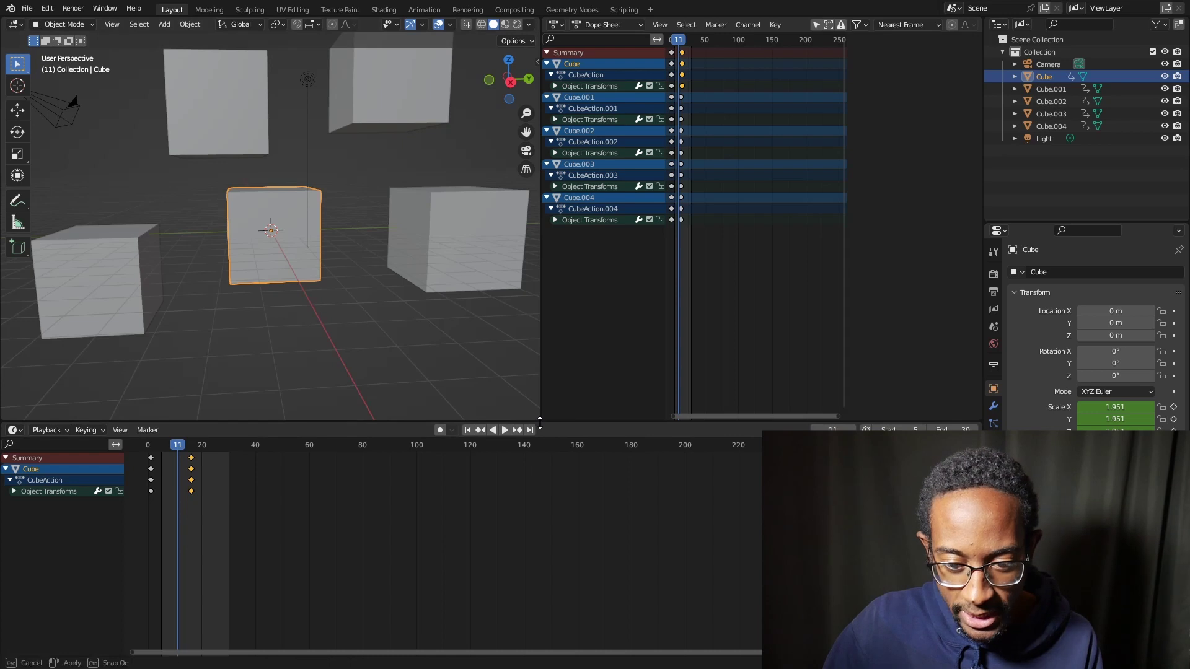
drag(540, 421, 540, 501)
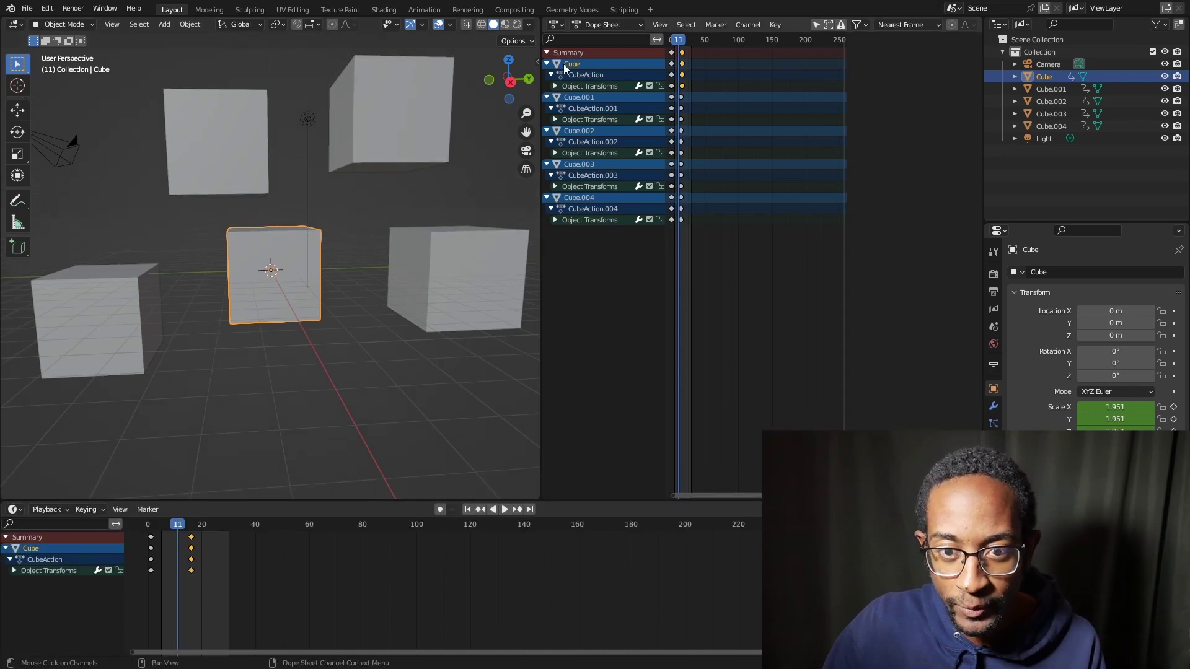
click(556, 25)
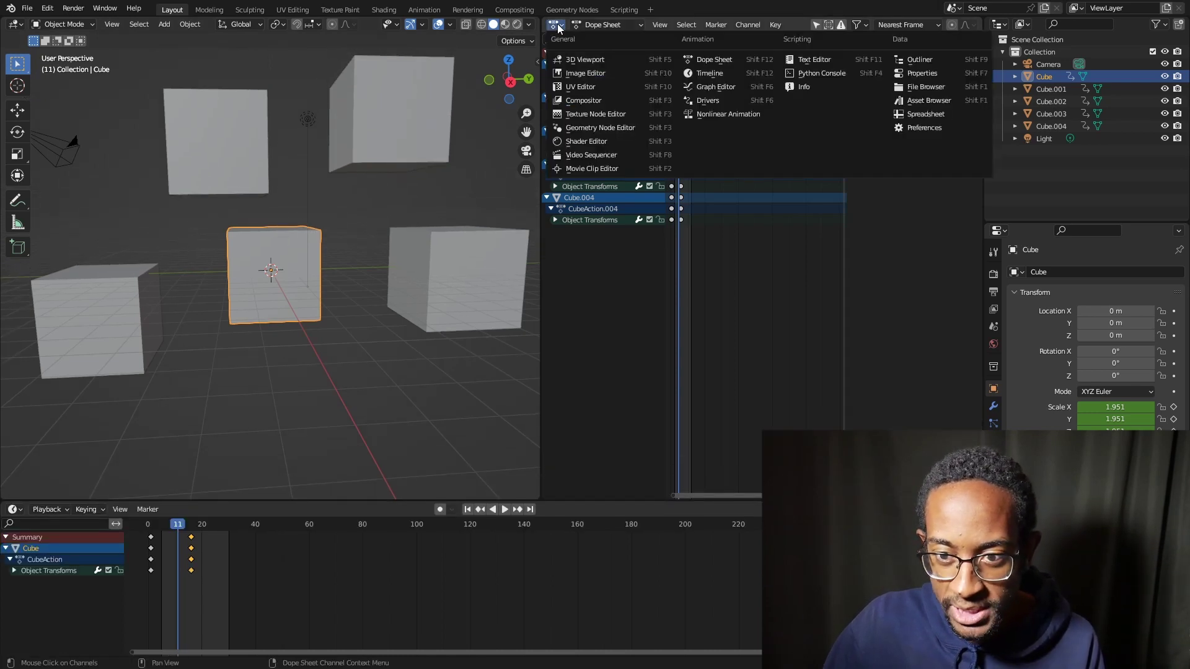
Switch the area to the Graph Editor and delete the four duplicate cubes
click(701, 88)
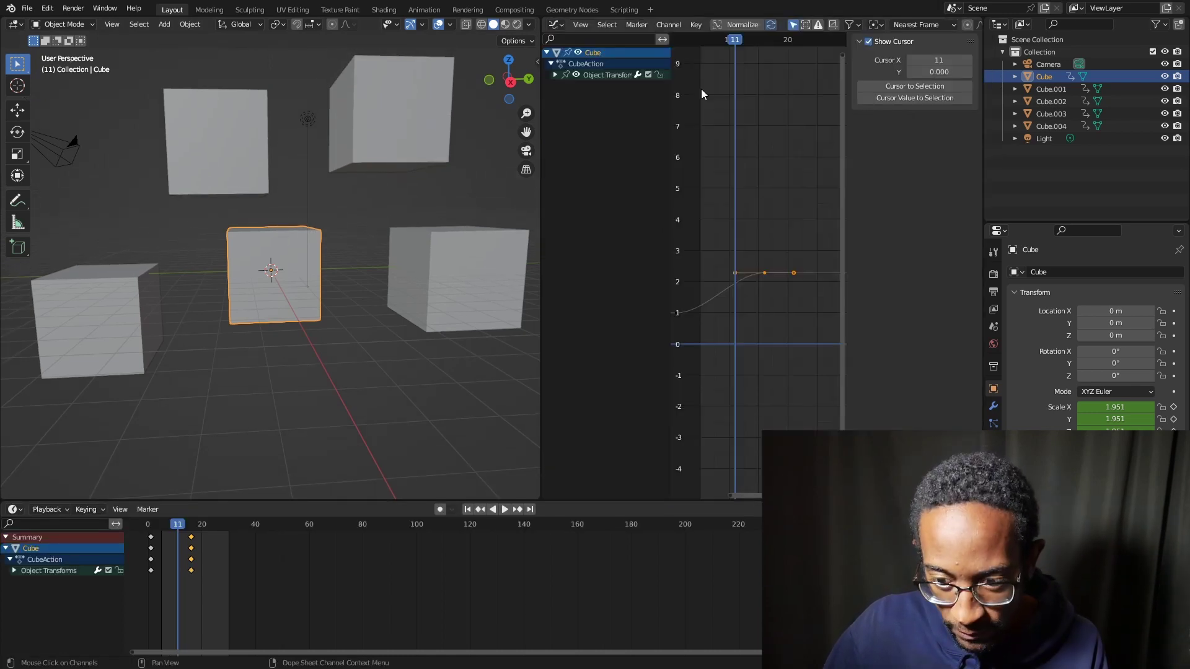
click(466, 274)
key(Delete)
click(359, 121)
key(Delete)
click(235, 179)
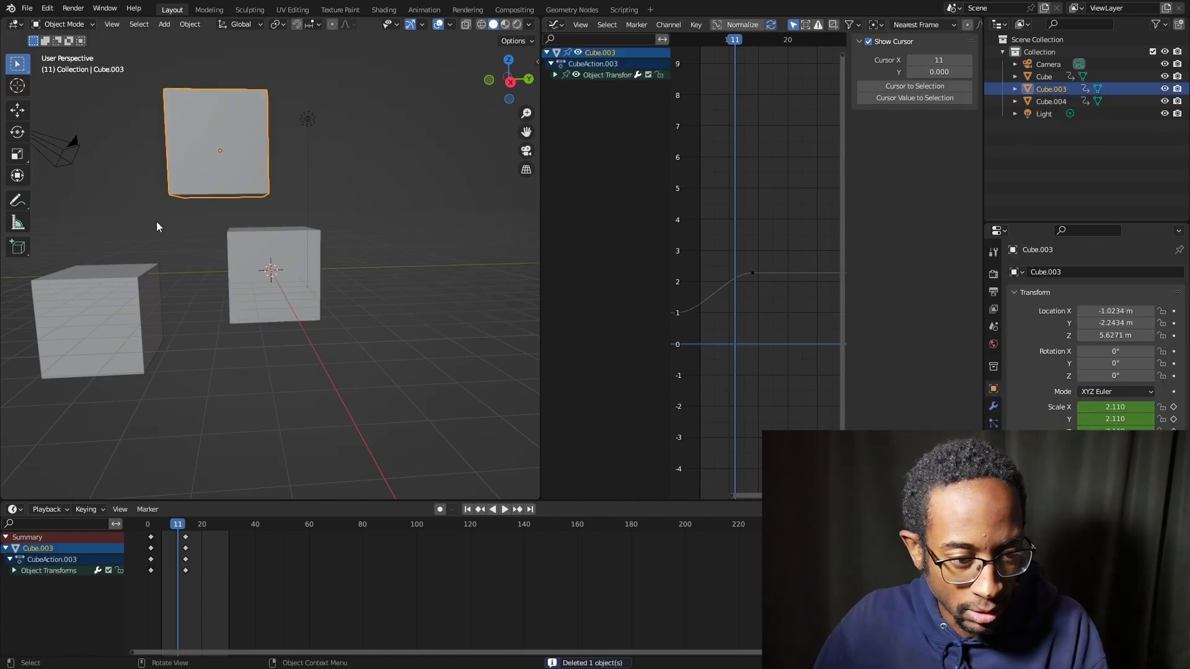
key(Delete)
click(125, 291)
key(Delete)
mouse_move(289, 304)
middle_down()
mouse_move(247, 326)
mouse_move(271, 280)
mouse_move(299, 284)
middle_up()
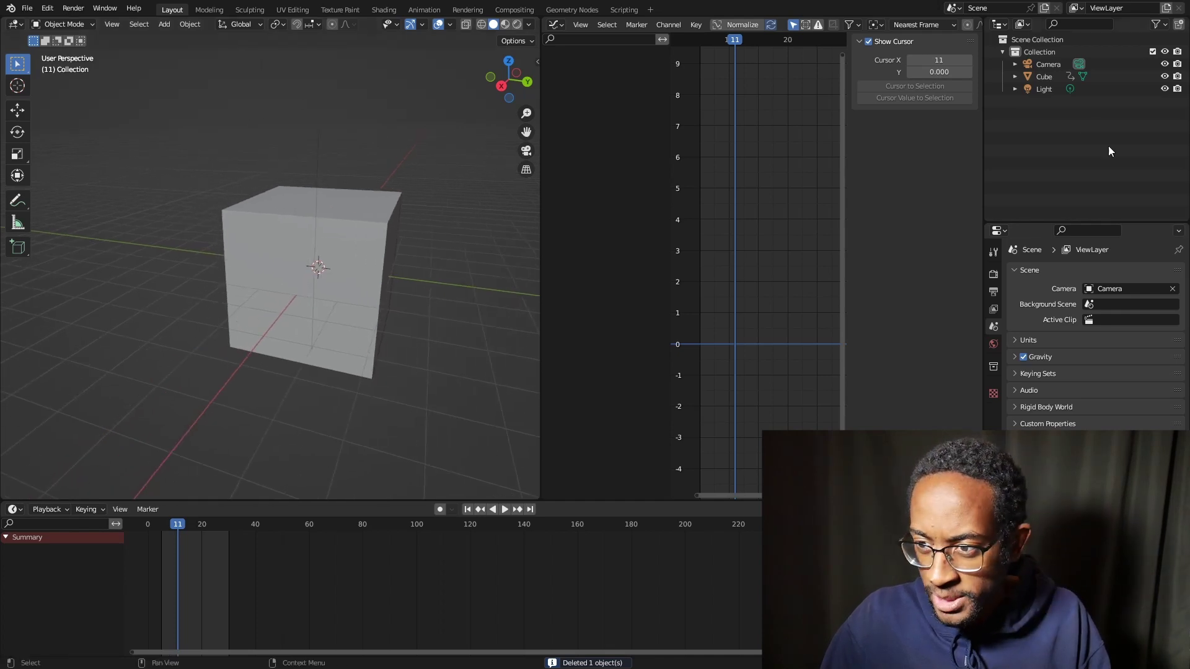
Delete the Light and the Camera, leaving only the Cube
click(1050, 91)
key(Delete)
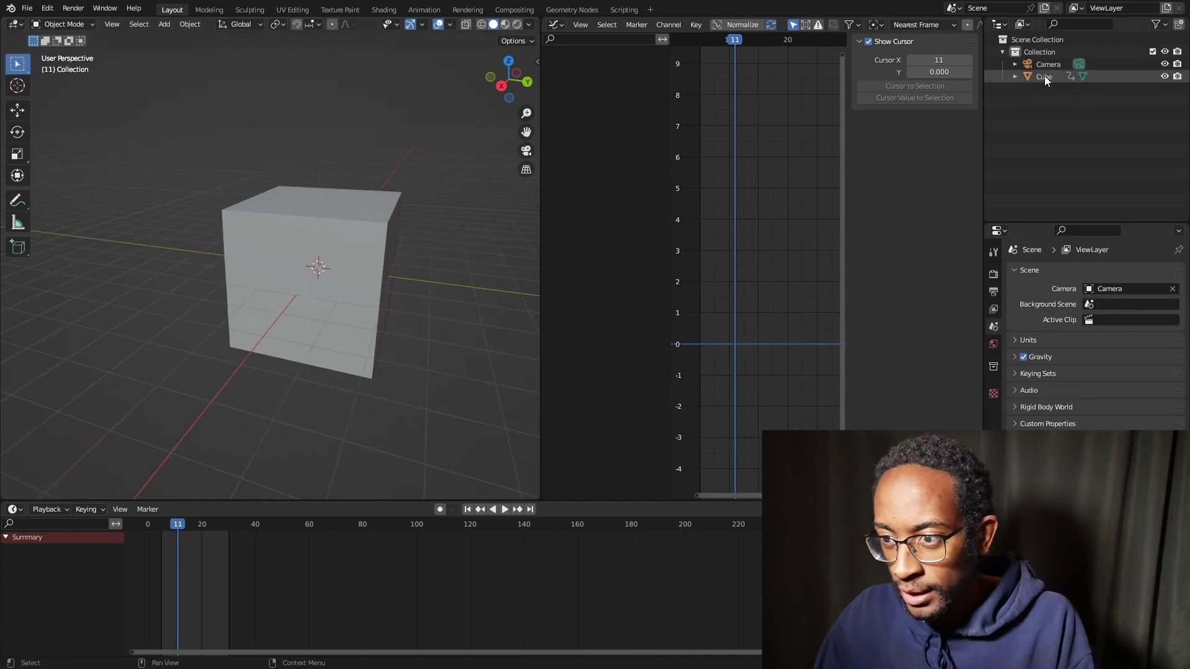
click(1044, 66)
key(Delete)
middle_drag(525, 319, 386, 304)
Select the Cube's scale keyframe, play, and drag its left handle down-left to make the curve dip
click(313, 243)
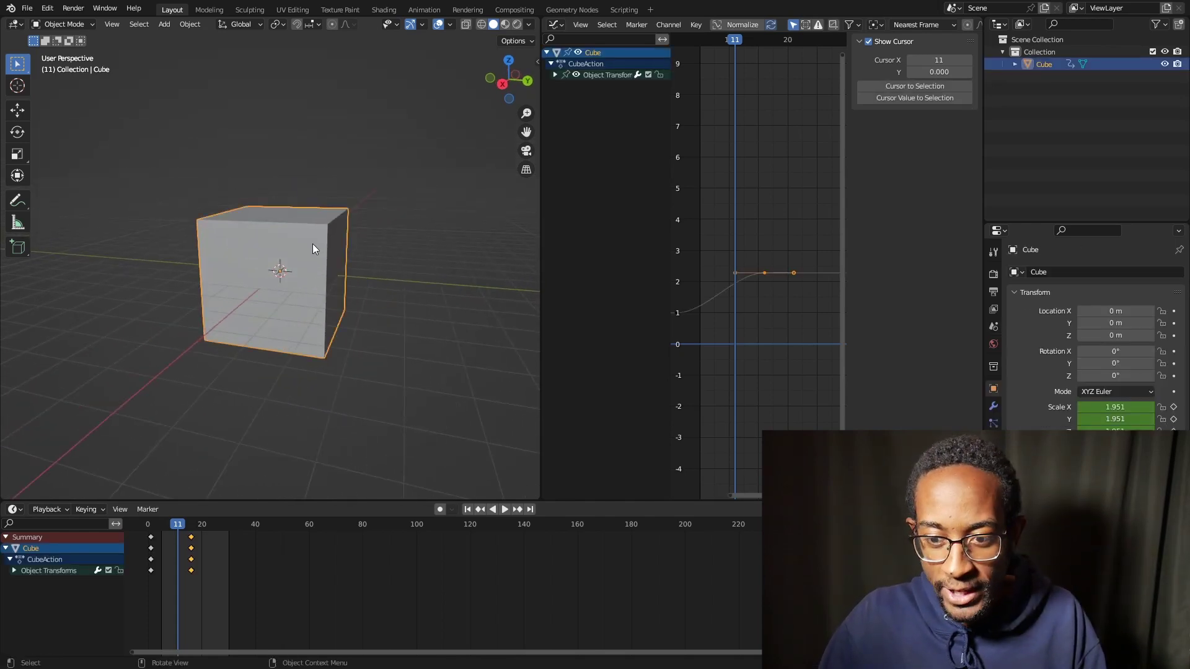
click(766, 274)
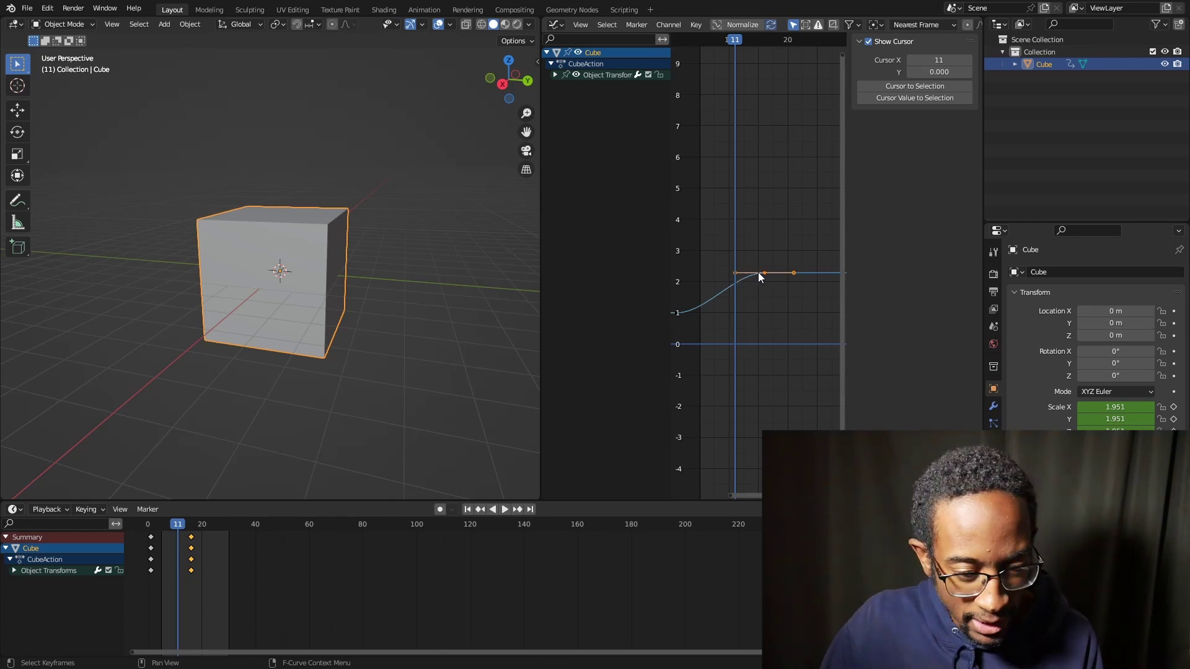
key(space)
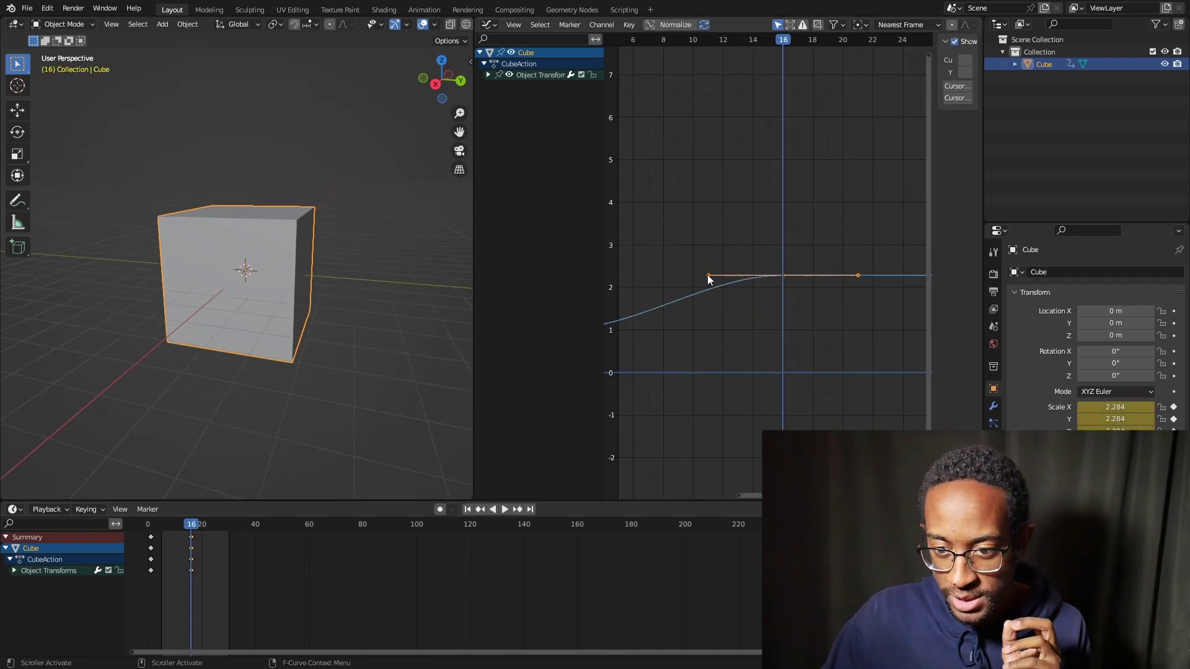
drag(708, 279, 705, 407)
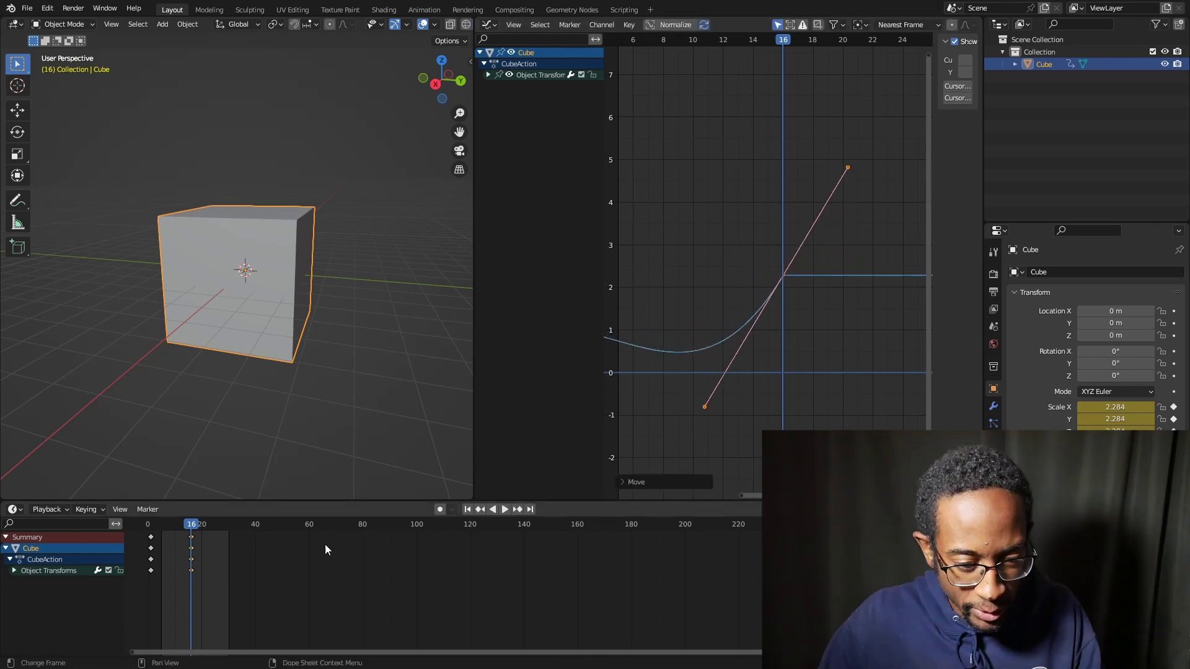
Set the animation Start frame back to 1 and play from the beginning
key(shift+Left)
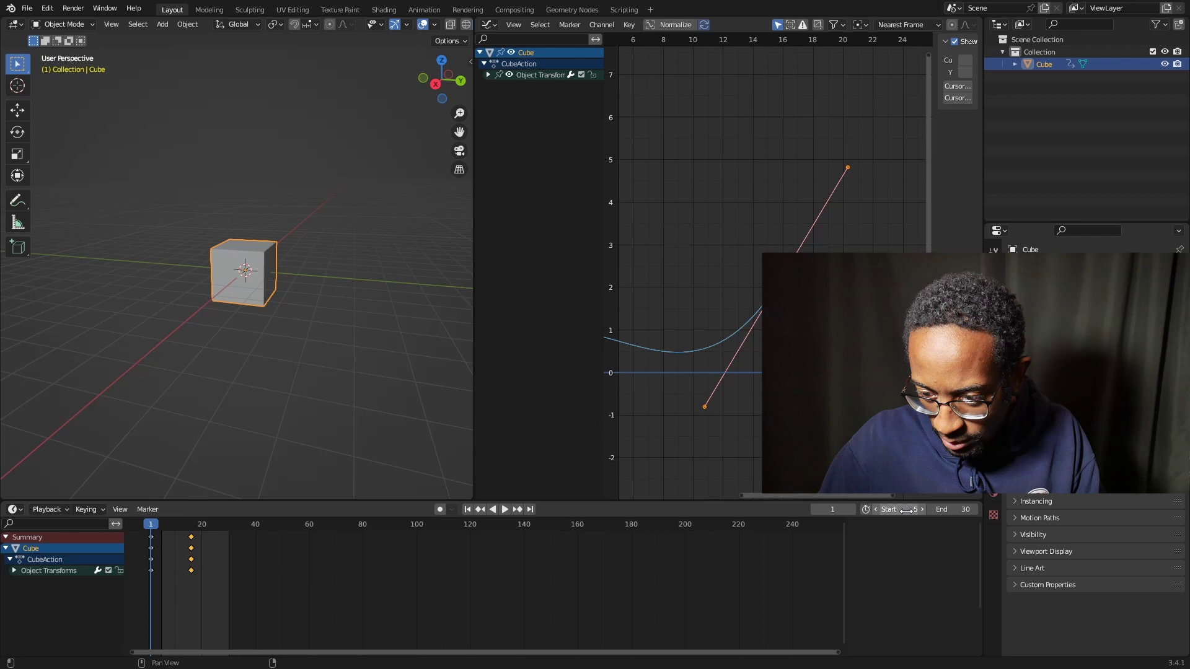
double_click(911, 509)
text(1)
key(Return)
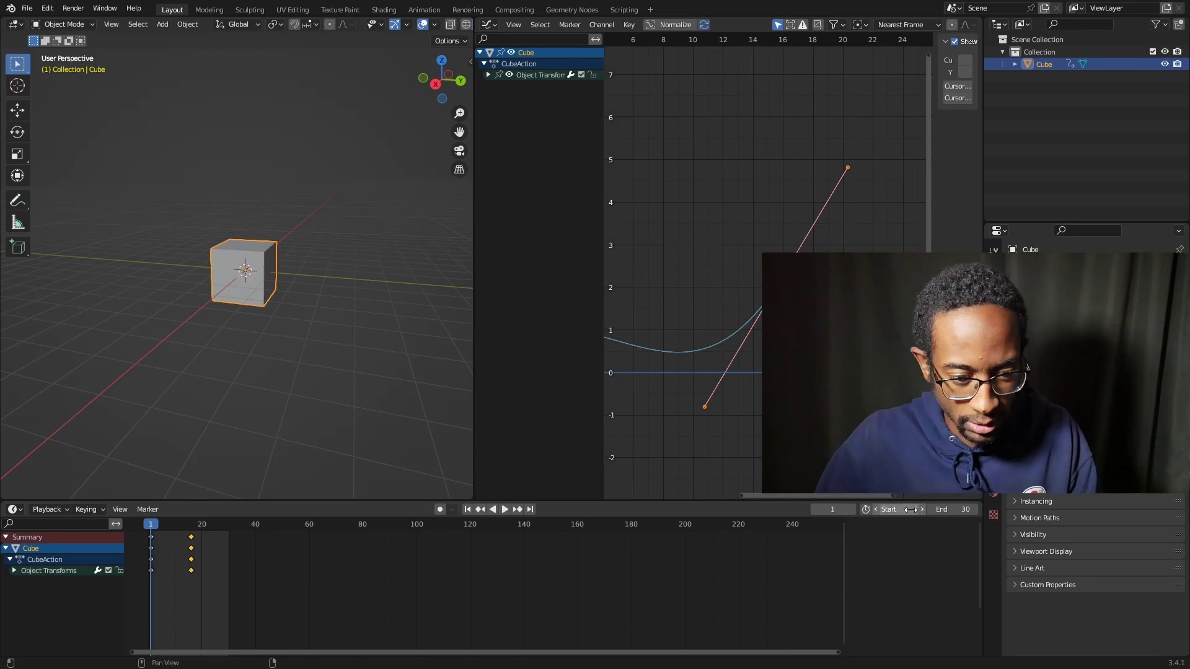
key(space)
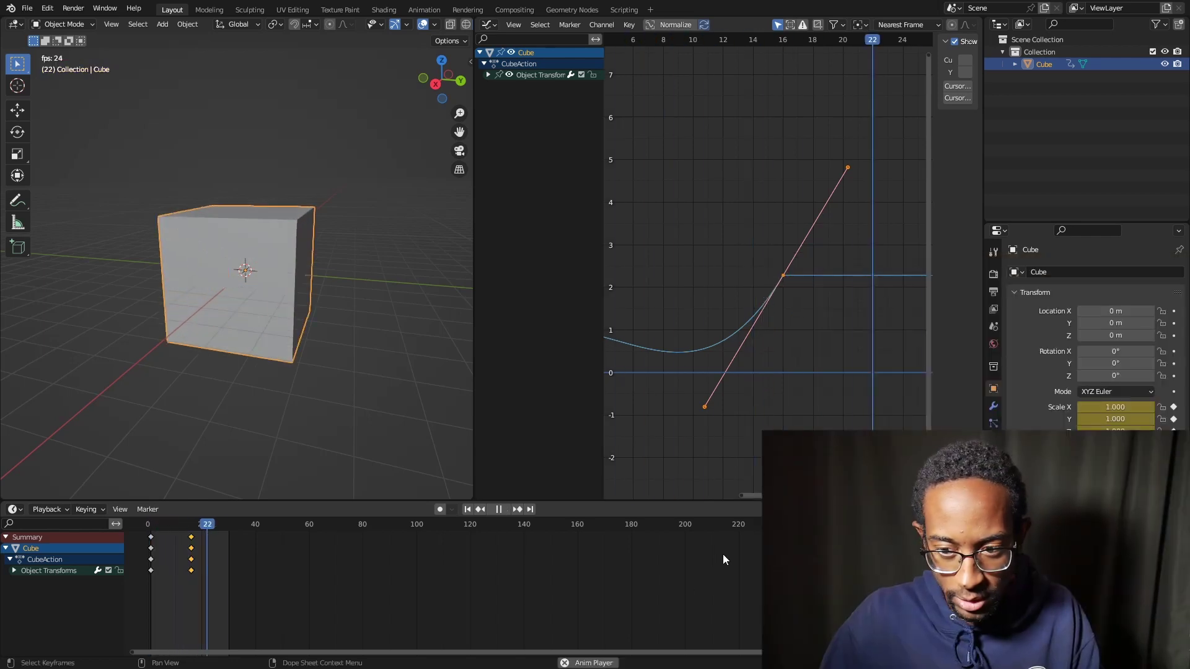
Drag the frame-16 keyframe's left handle up-left to form a hump above 4, then preview it
click(617, 300)
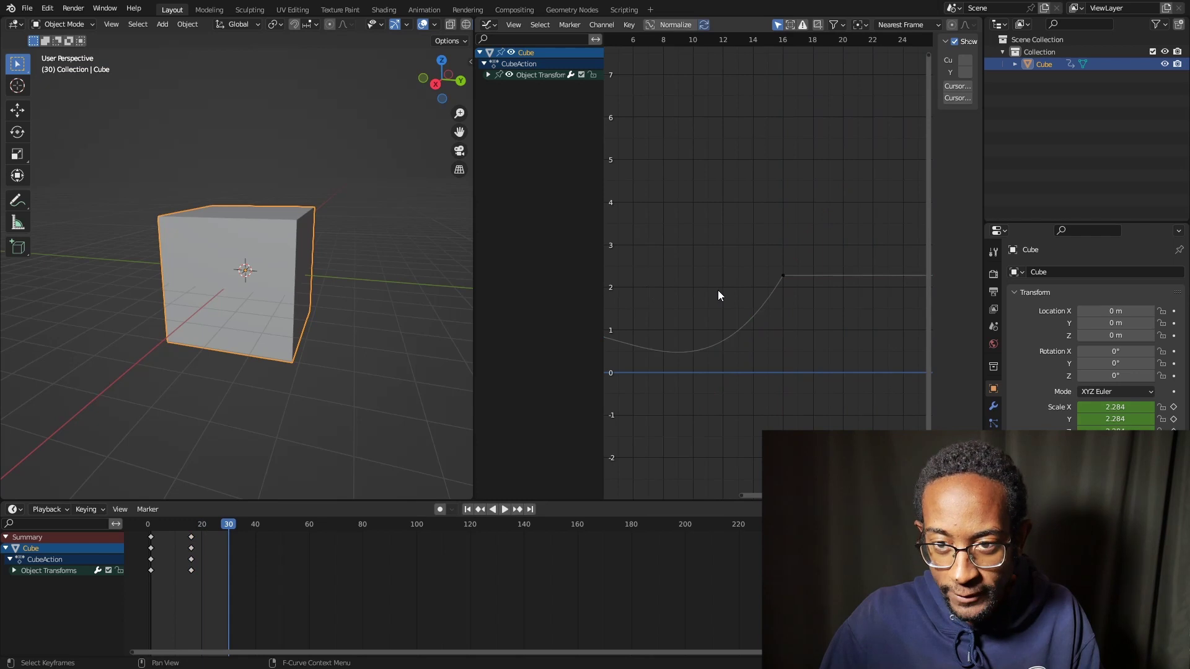
key(space)
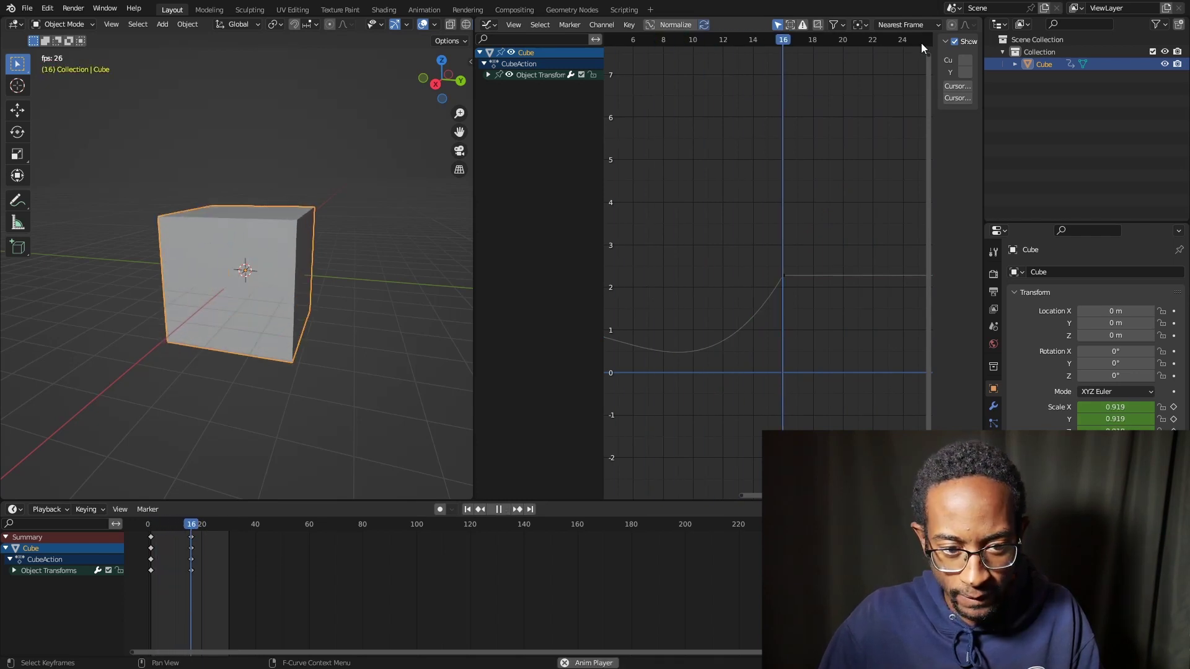
key(space)
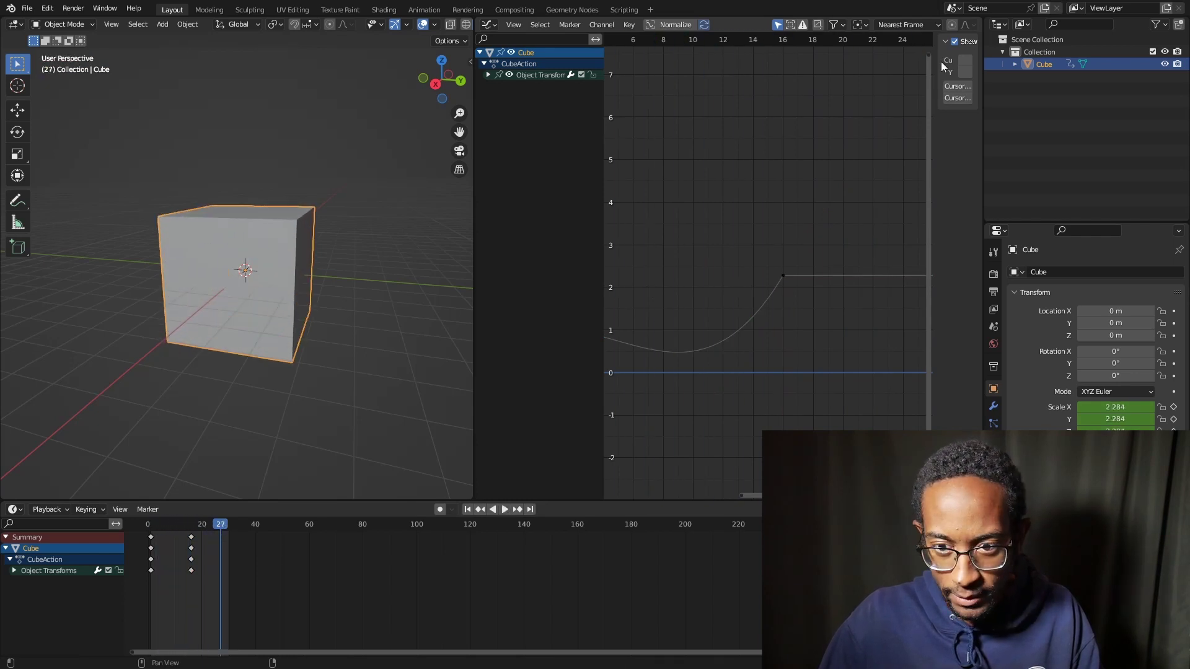
click(784, 277)
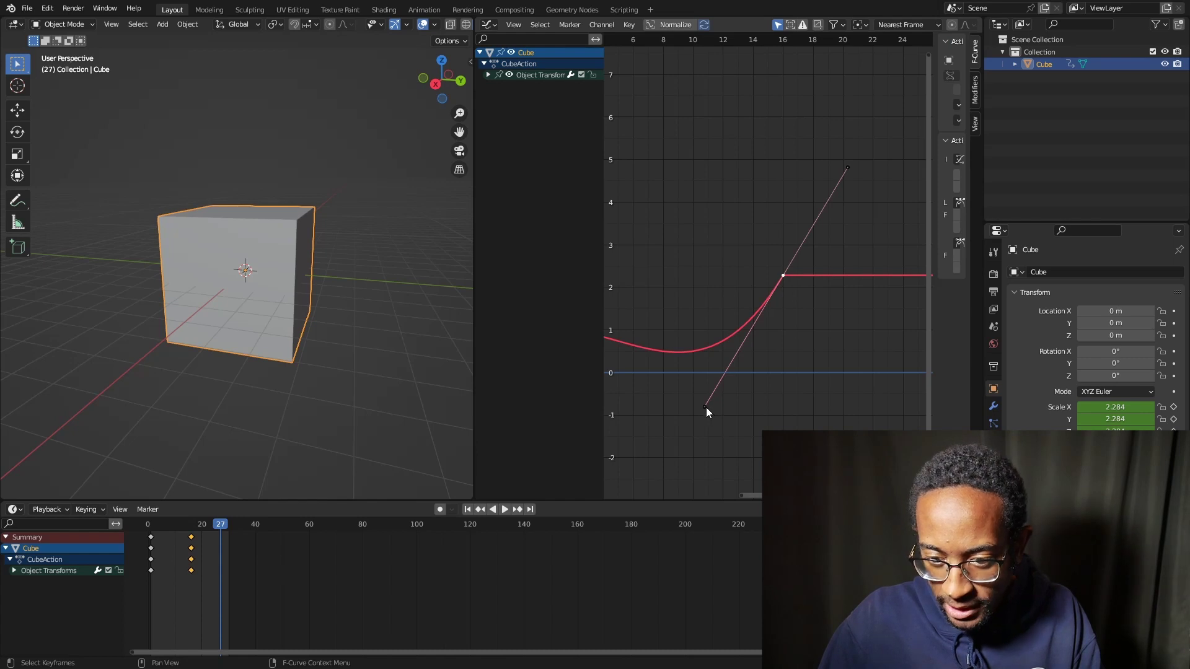
drag(705, 406, 664, 75)
key(space)
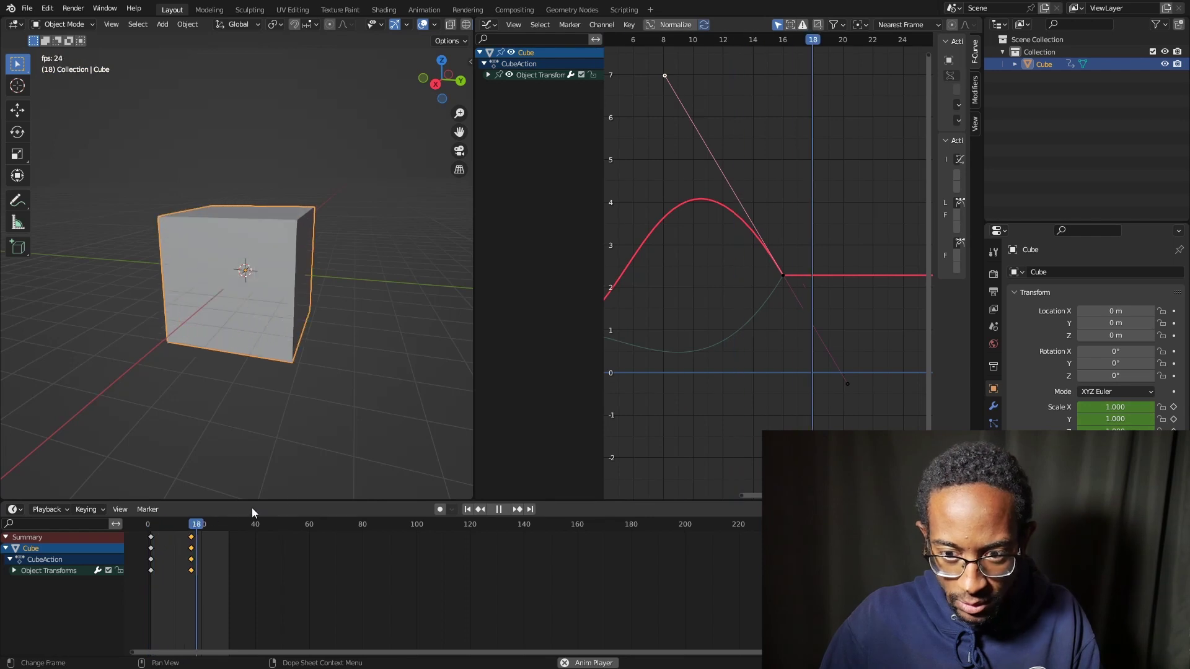
key(space)
Select the cube's X Scale keyframe at frame 16 and widen the sidebar to read its 2.284 value
key(alt+a)
click(265, 280)
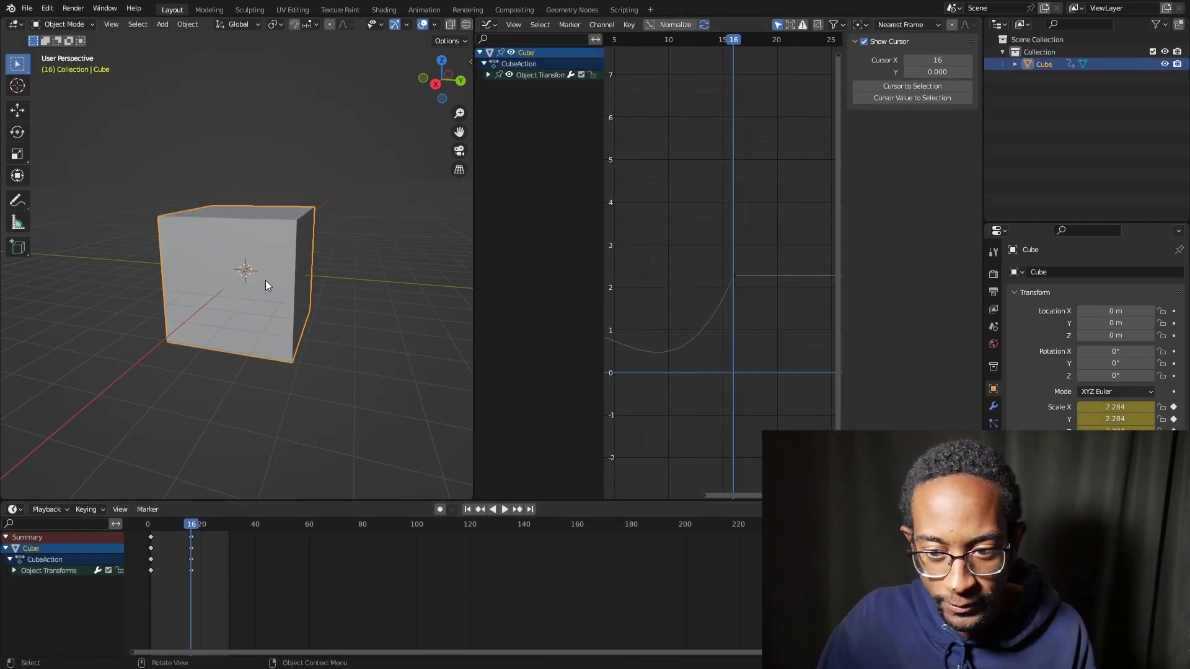
click(738, 277)
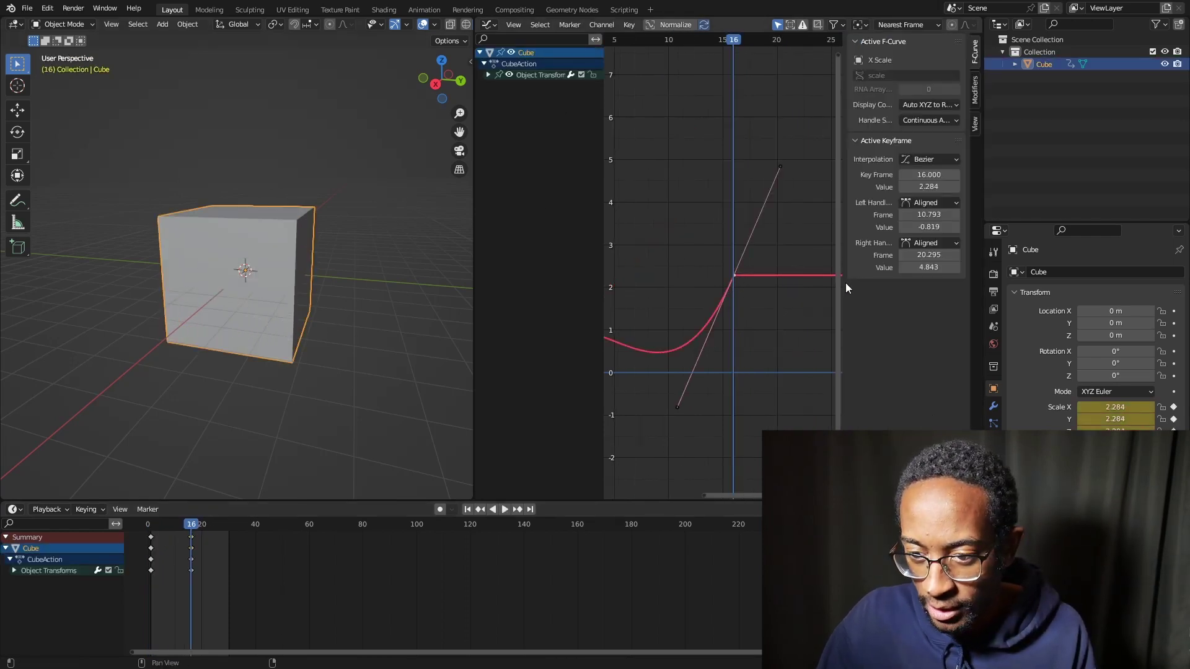
drag(842, 285, 791, 304)
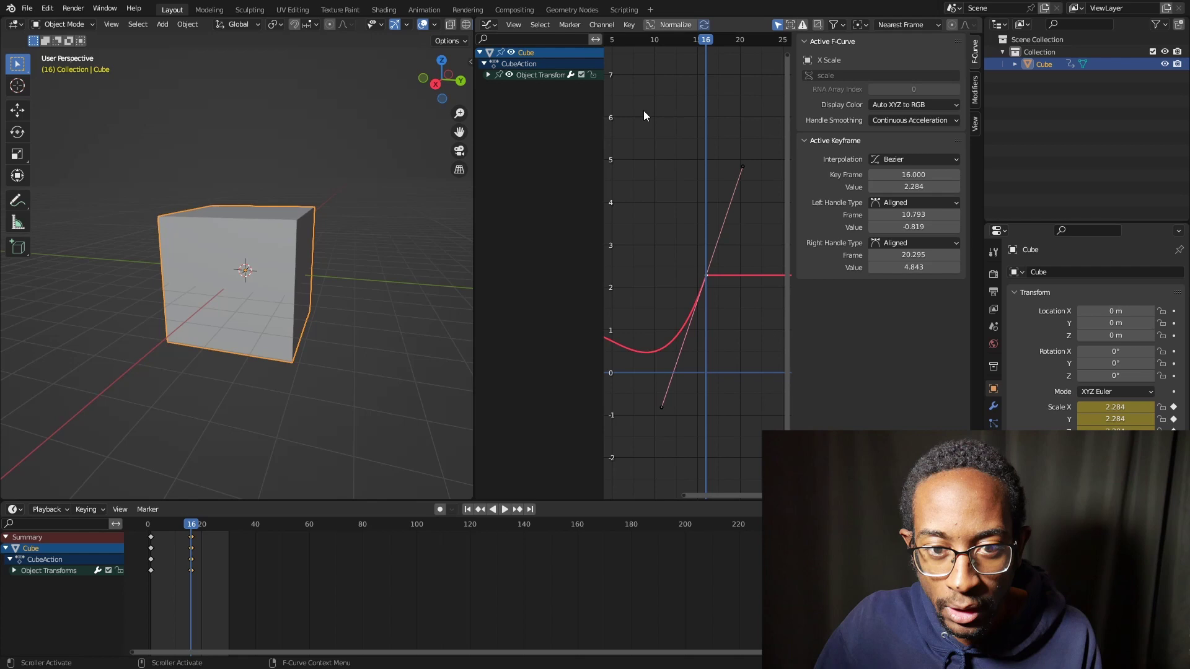
click(494, 25)
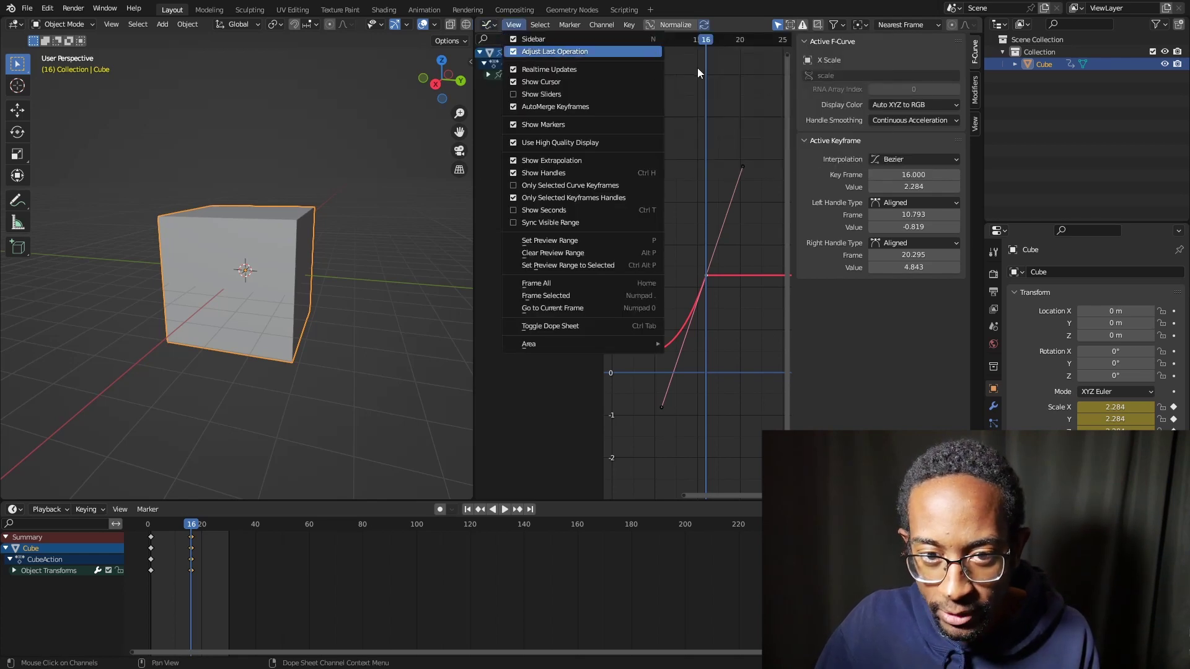
Turn the Graph Editor into the Drivers editor and widen the 3D viewport beside it
key(Escape)
click(485, 25)
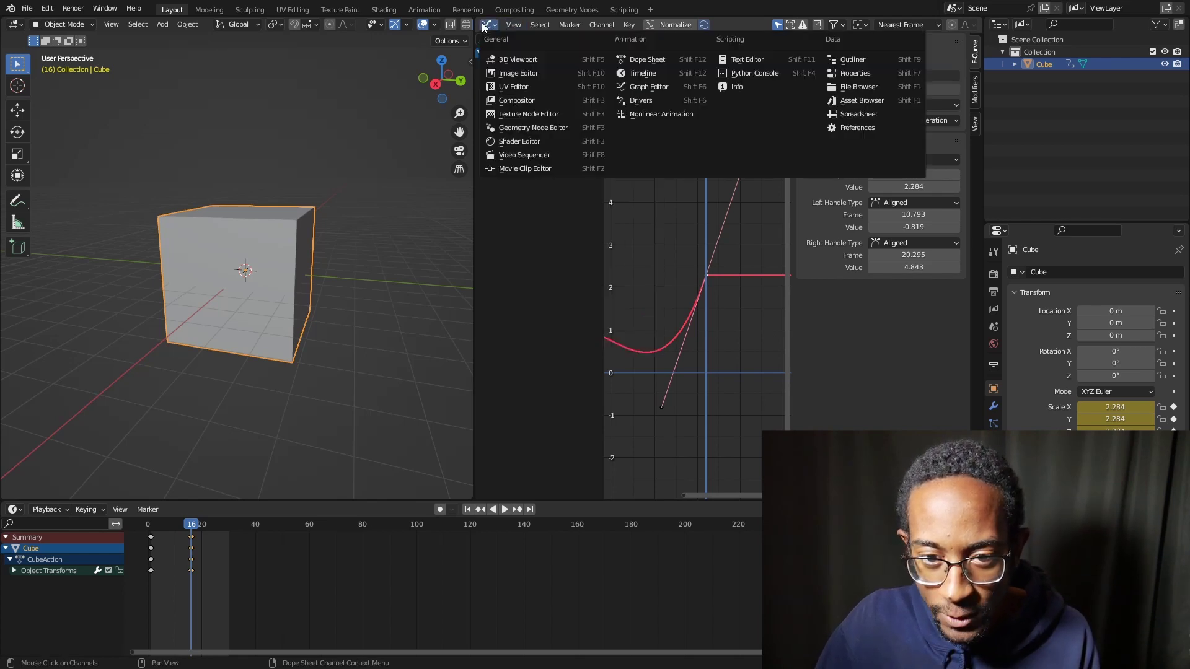
click(656, 101)
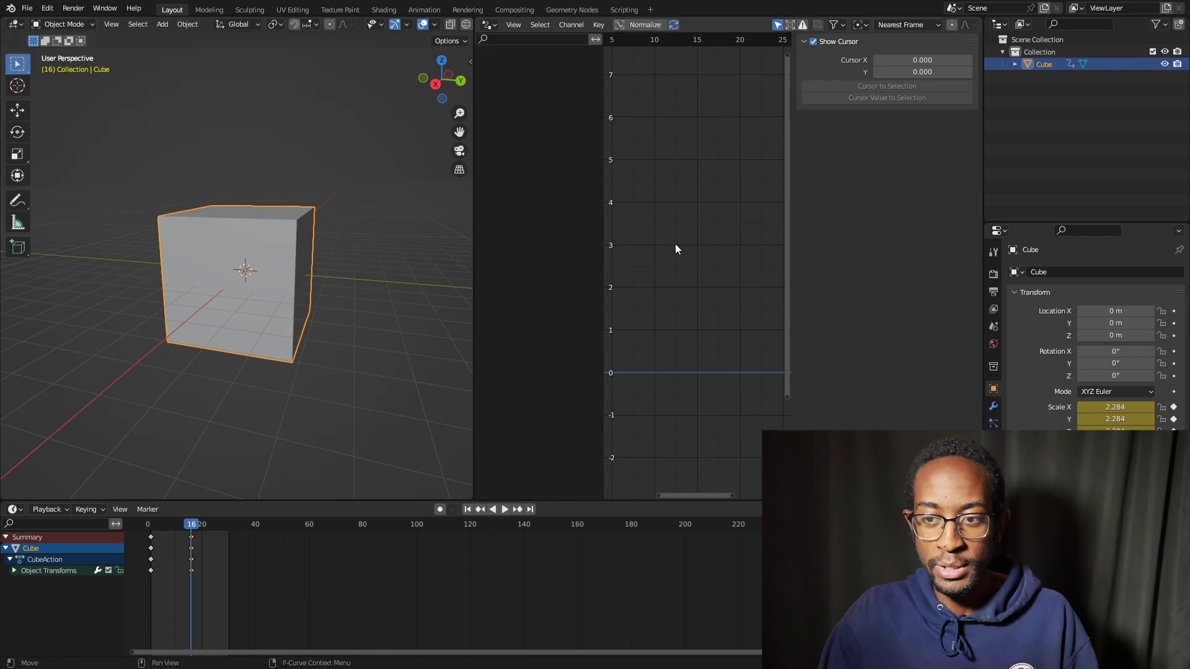
drag(795, 274, 879, 268)
middle_drag(285, 321, 227, 331)
scroll(243, 336, down, 1)
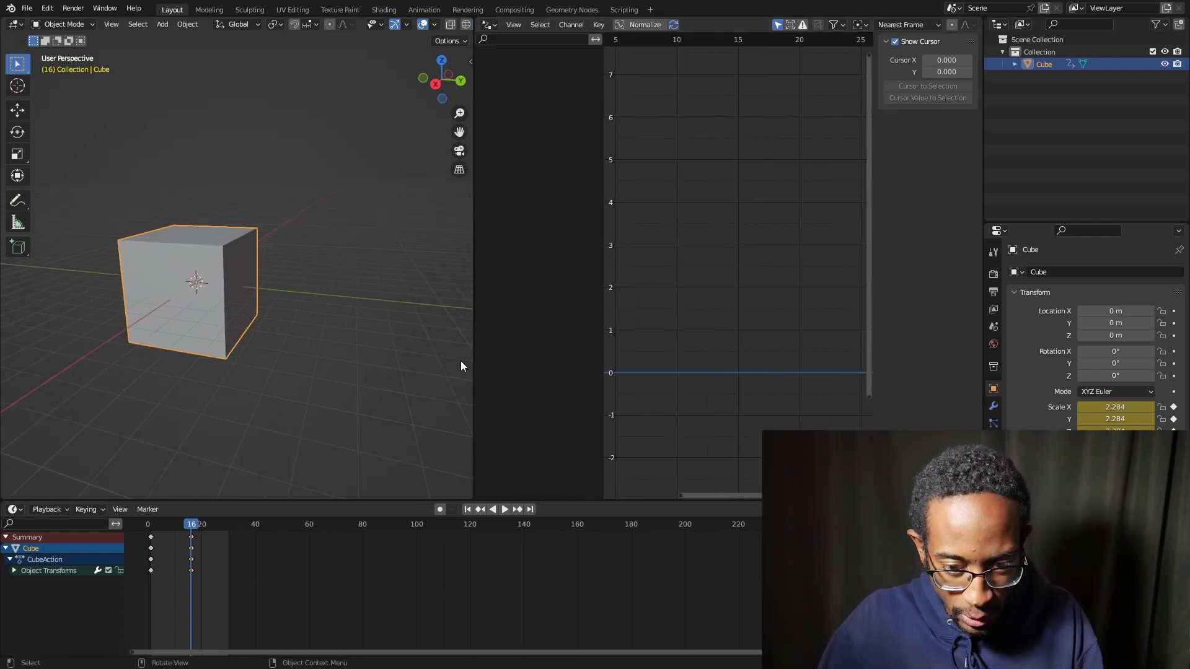
drag(476, 353, 526, 345)
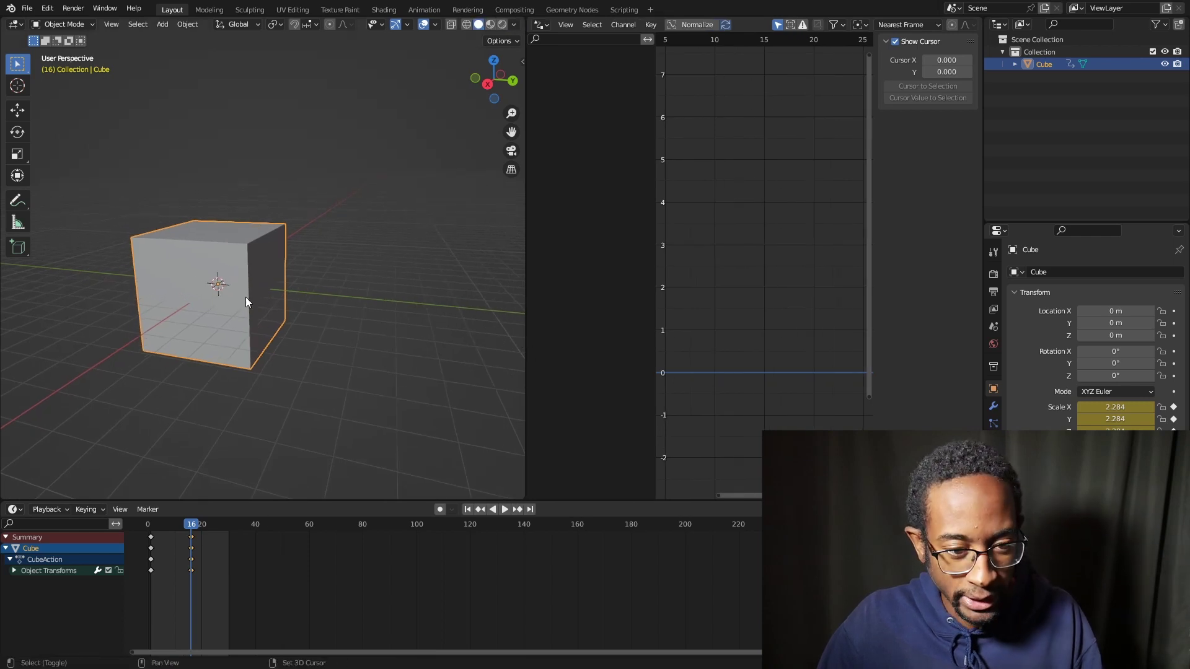
Add a cylinder, scale it to 2.389 and place it right of the cube near X -2.69, Y 7.41
key(shift+a)
mouse_move(246, 298)
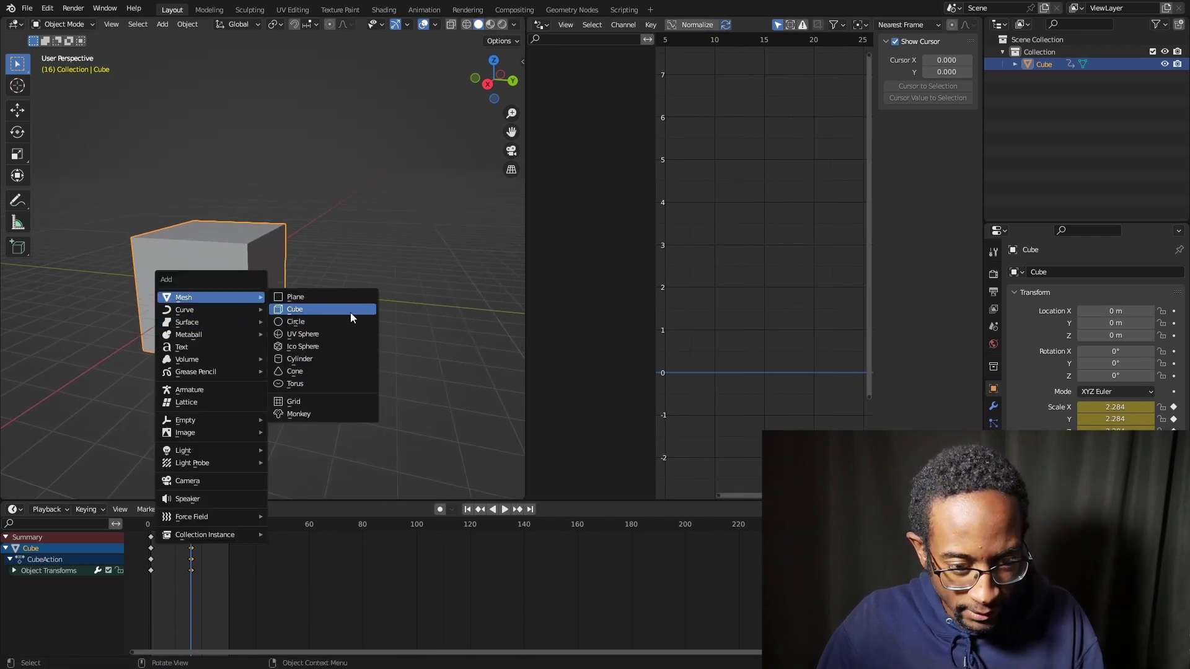
click(338, 359)
key(g)
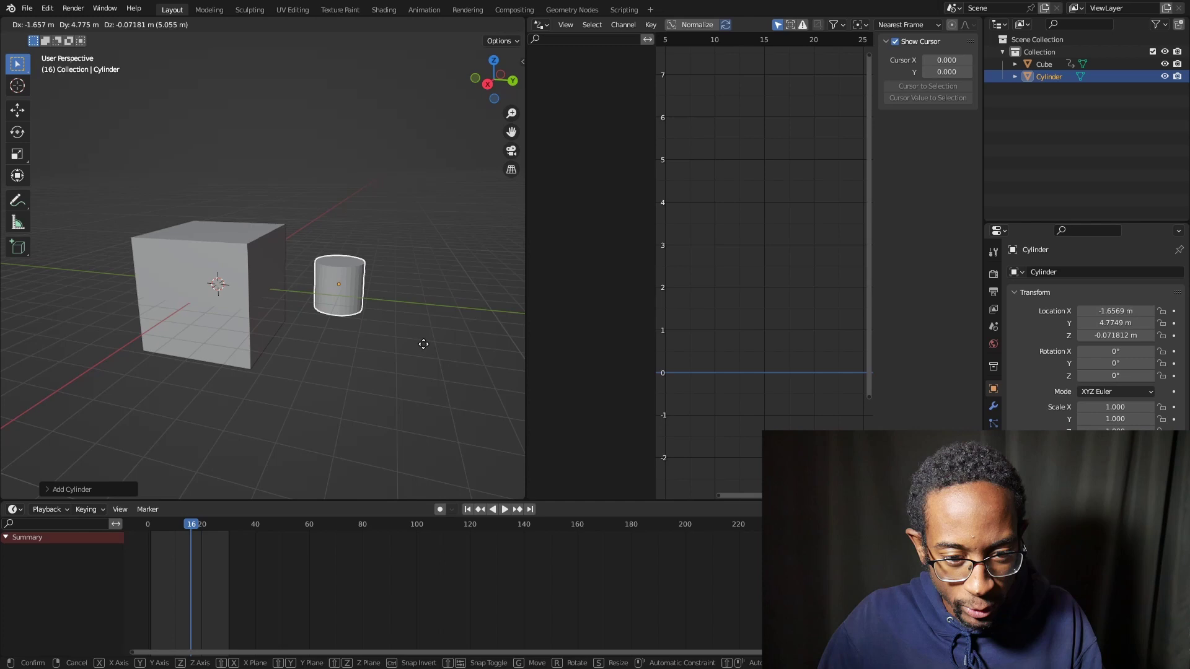
click(439, 341)
key(s)
click(487, 447)
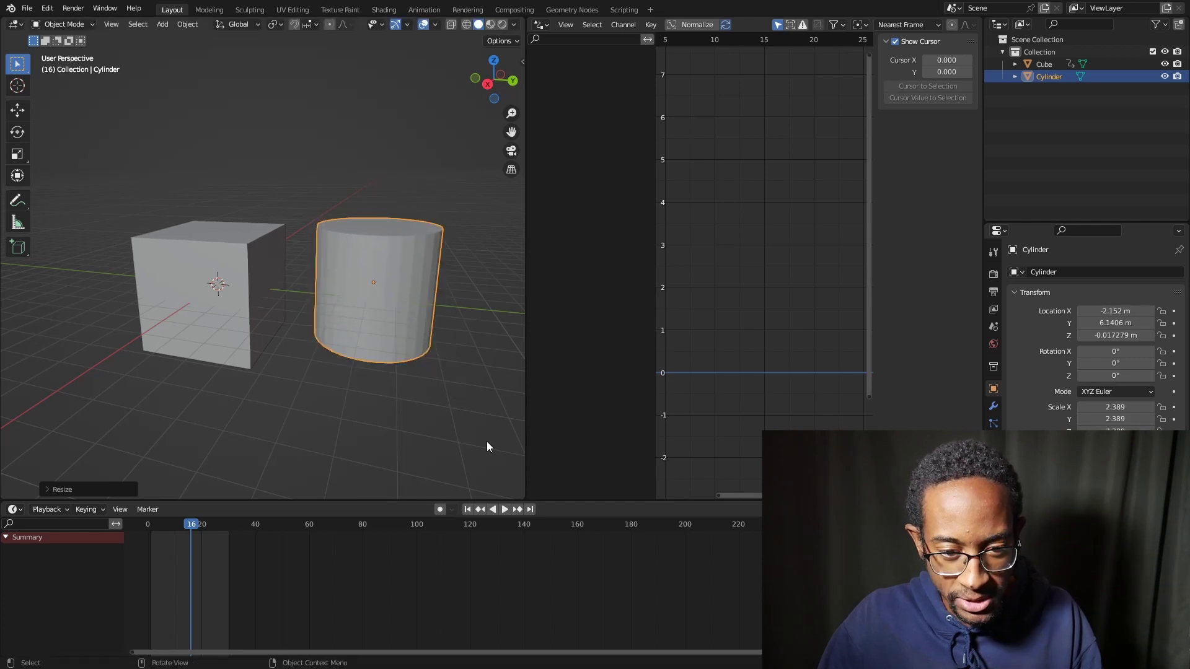
key(g)
click(529, 325)
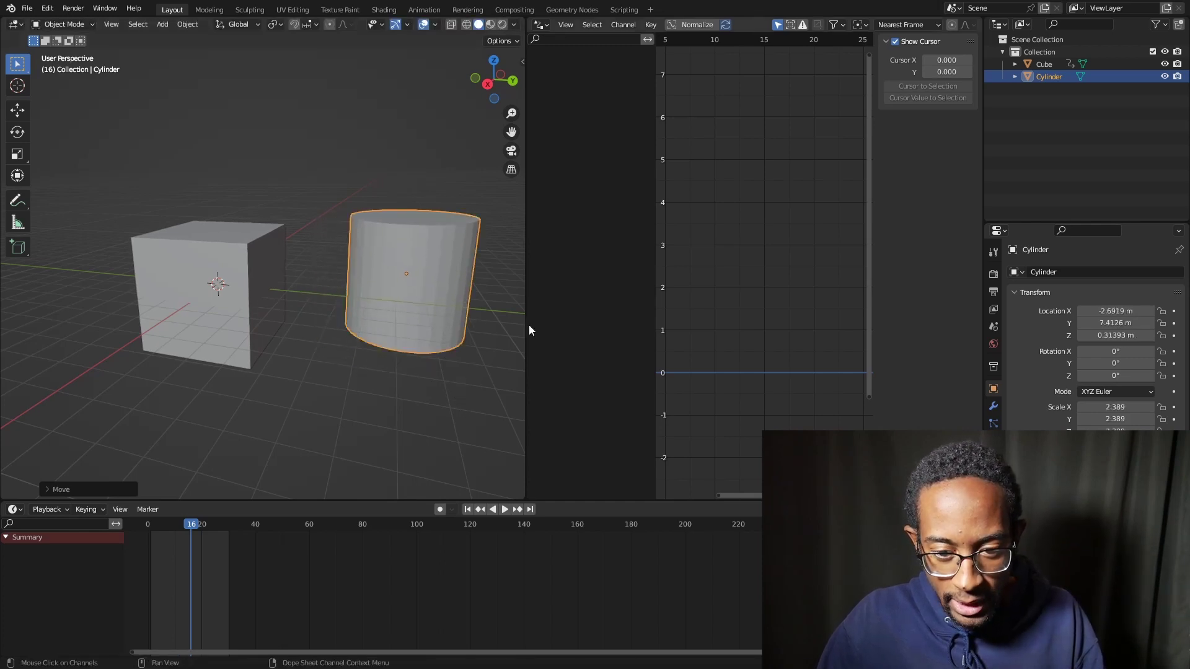
drag(529, 325, 605, 326)
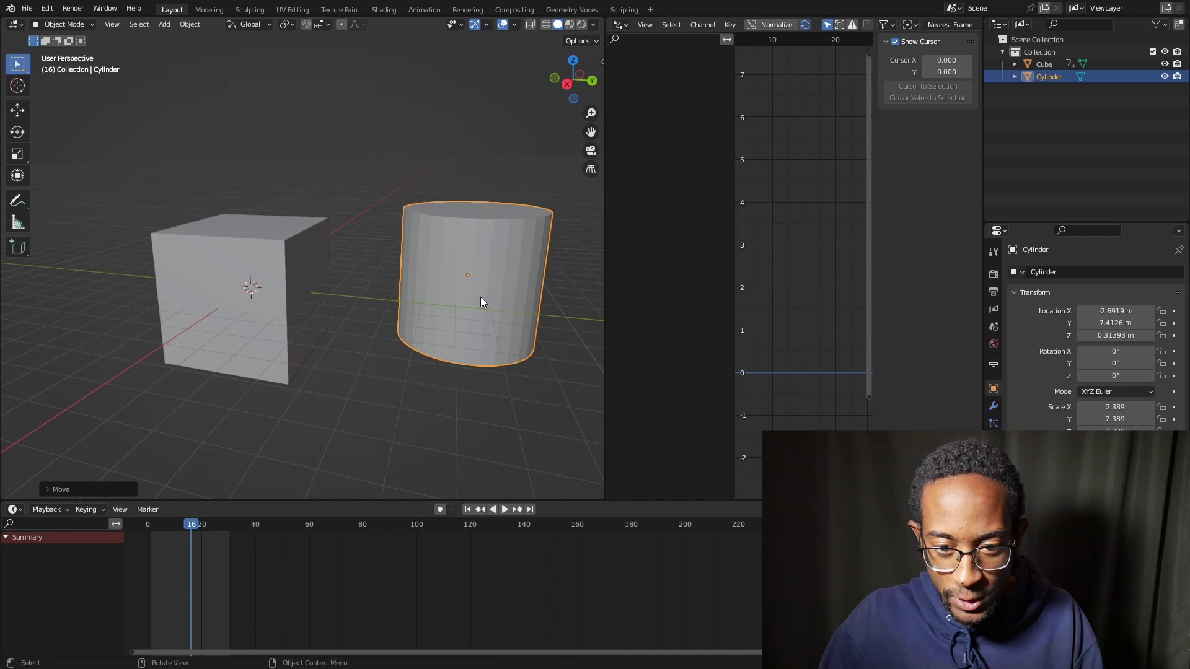
Add a driver to the cylinder's Scale X field from the viewport's Transform panel
key(n)
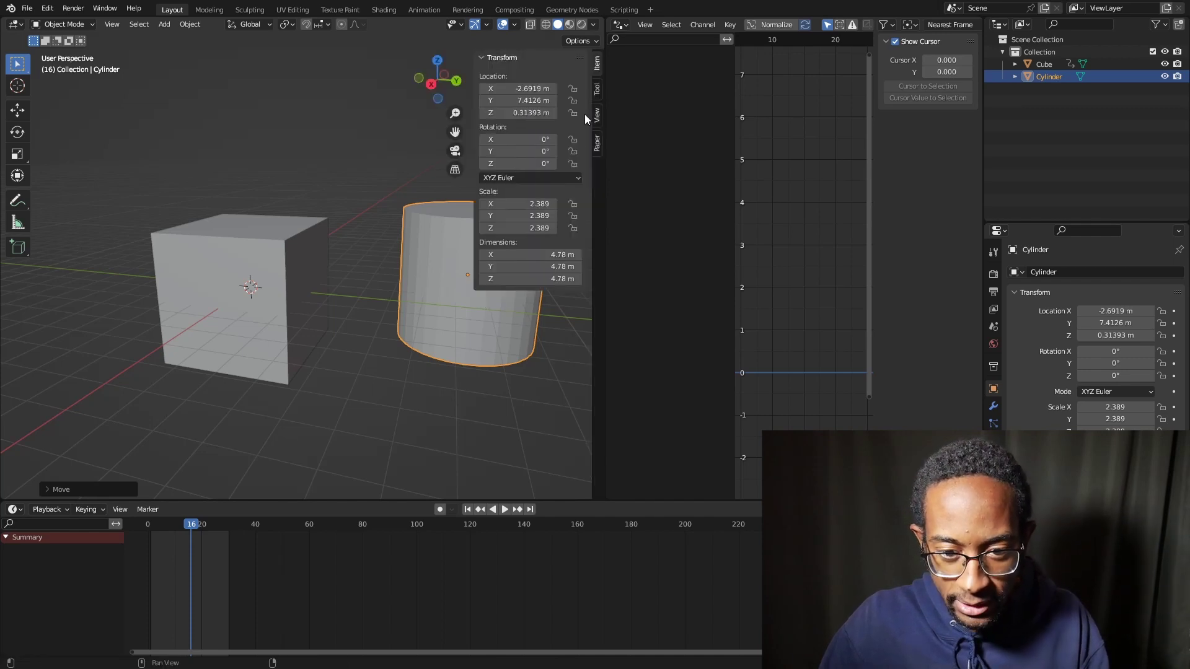
right_click(537, 205)
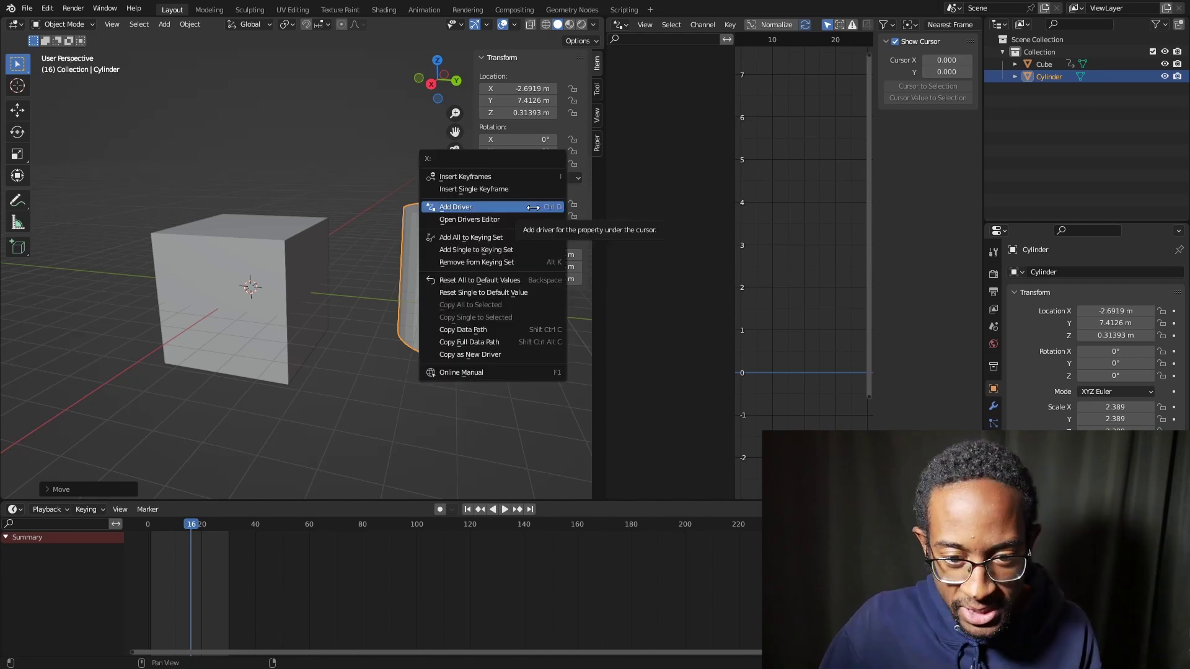
click(532, 207)
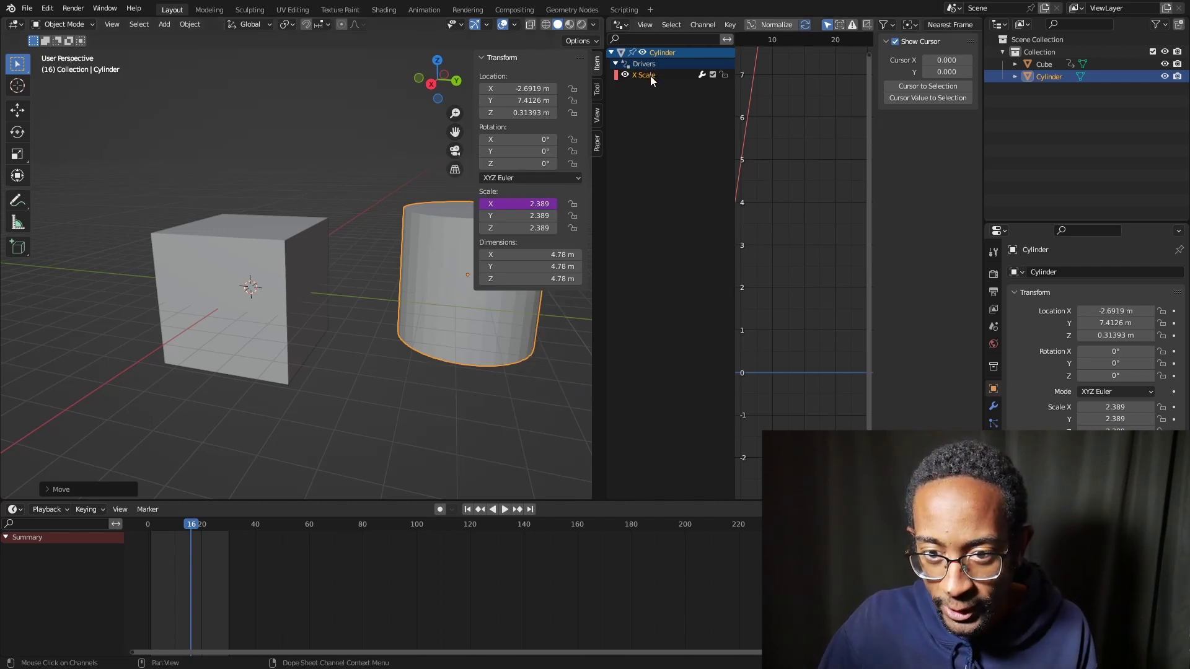
Select the X Scale driver and eyedrop the Cube as its variable's source object
click(649, 76)
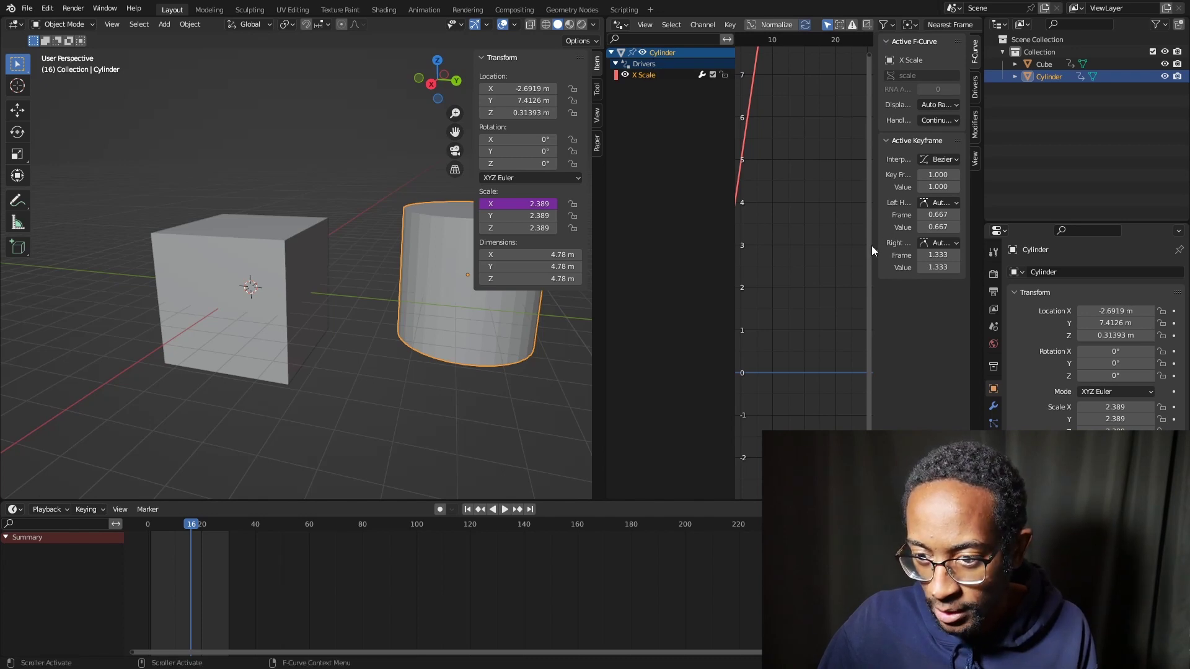
drag(874, 244, 825, 244)
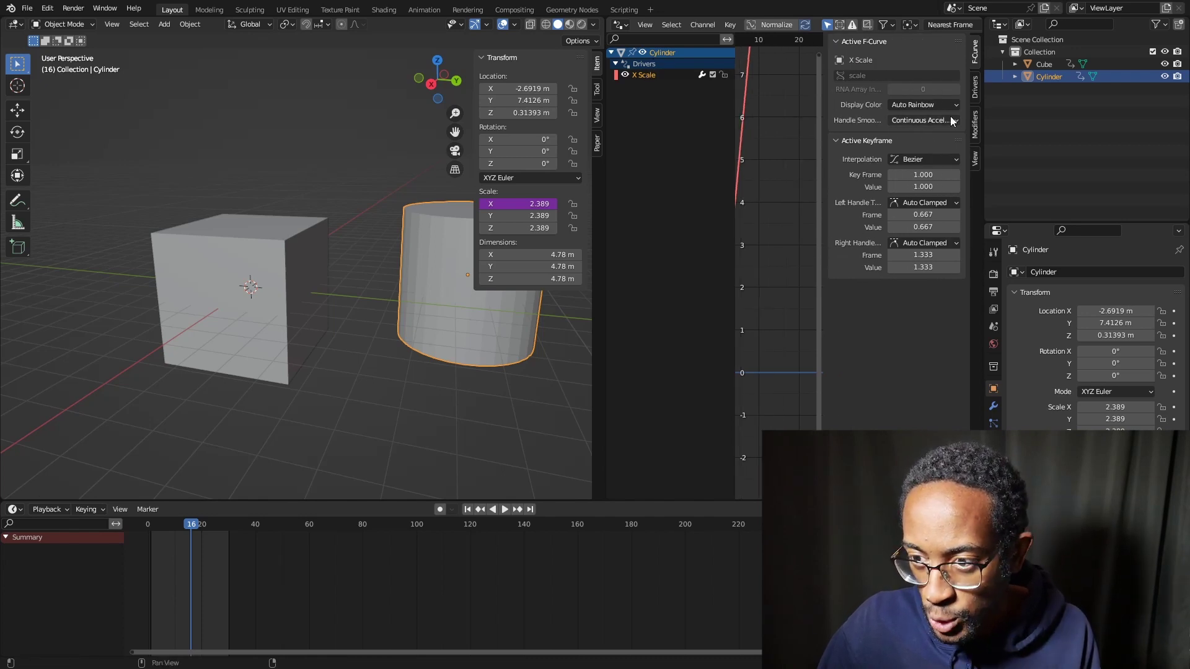
ctrl+scroll(869, 286, down, 1)
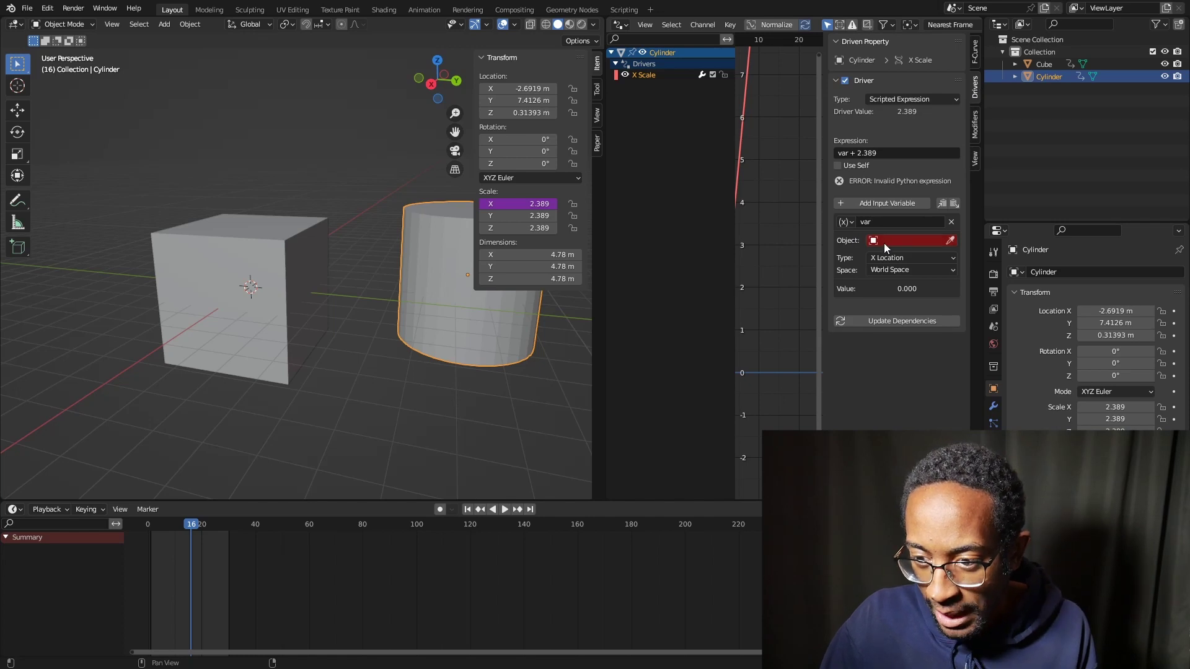
click(951, 241)
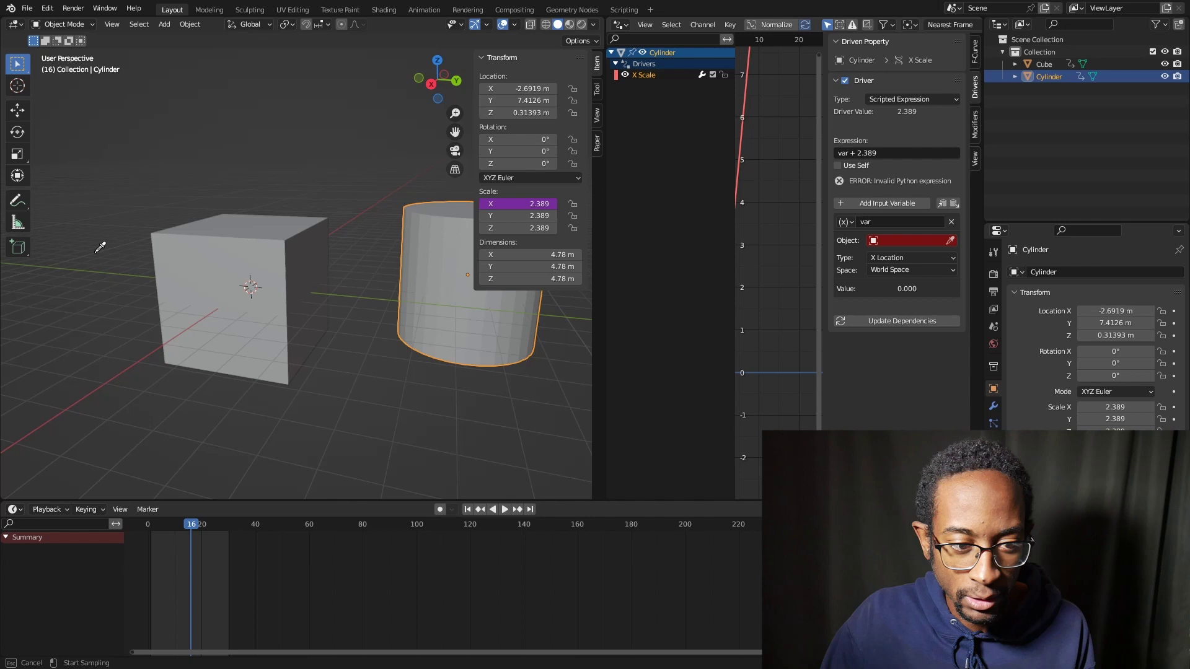
click(216, 258)
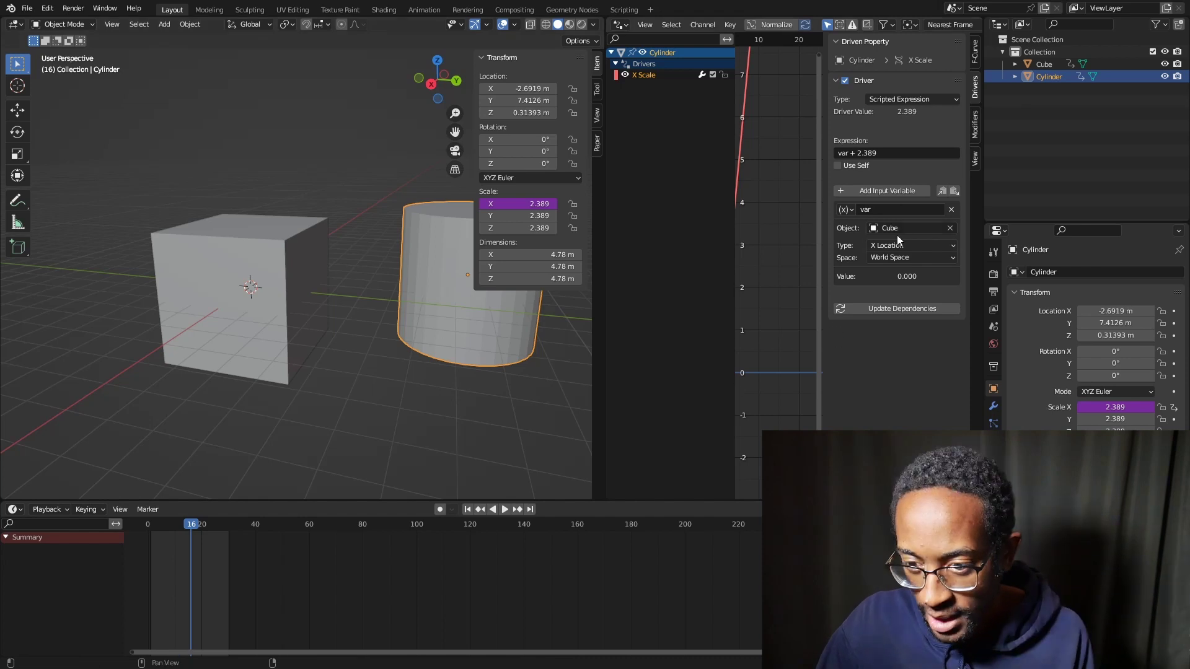
click(882, 245)
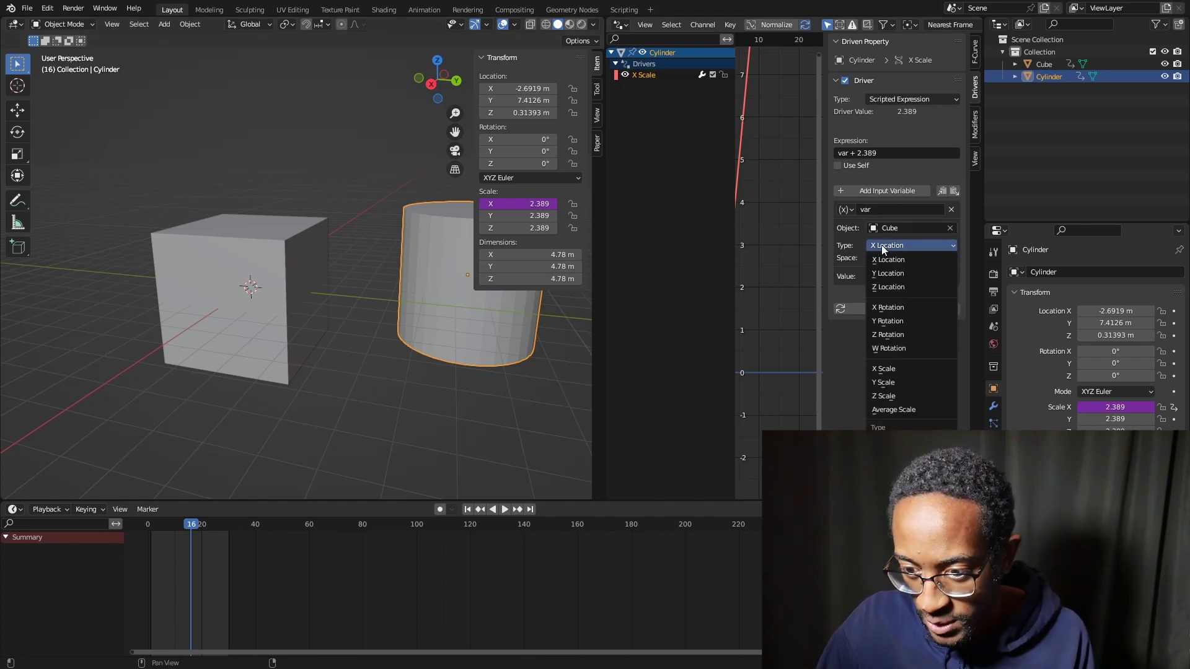
Set the driver variable to read the cube's X Rotation, then select the cube
click(894, 308)
click(277, 288)
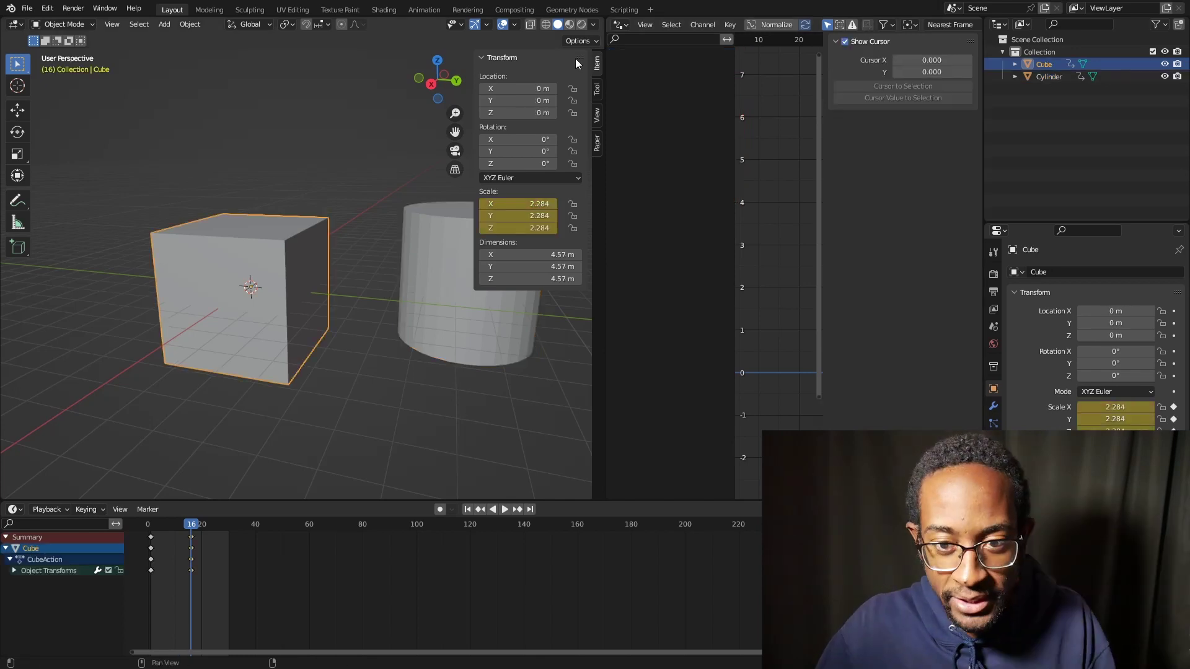
click(544, 57)
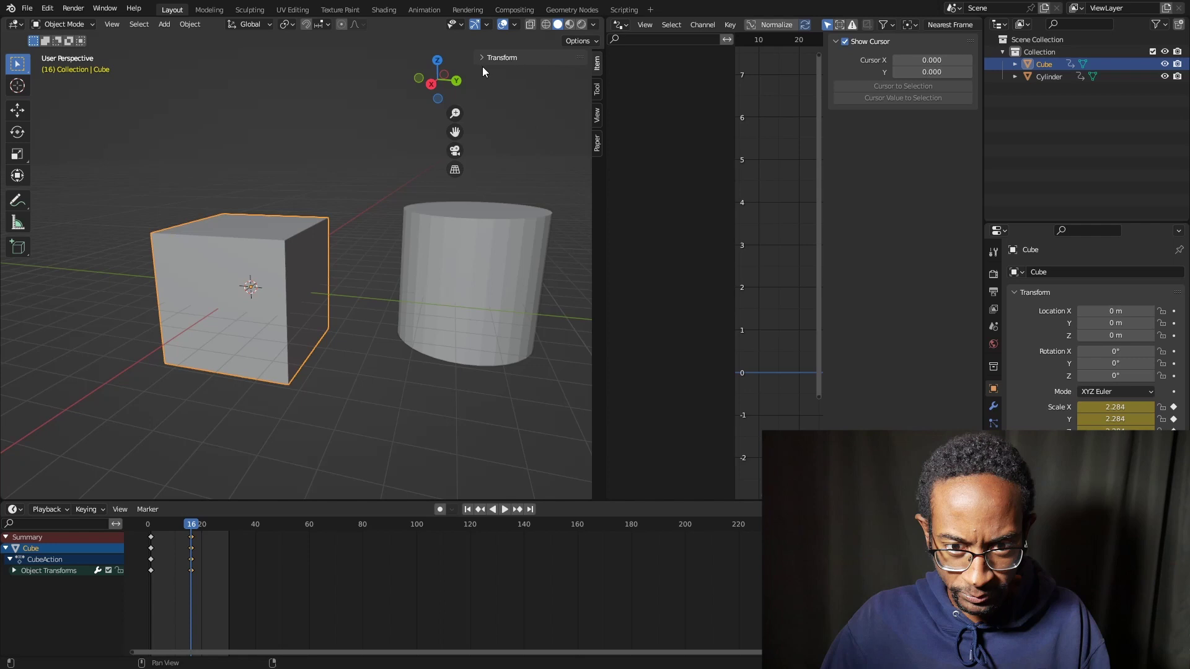
key(n)
Make a first X-axis rotation of the cube and reframe the view
key(r)
key(Escape)
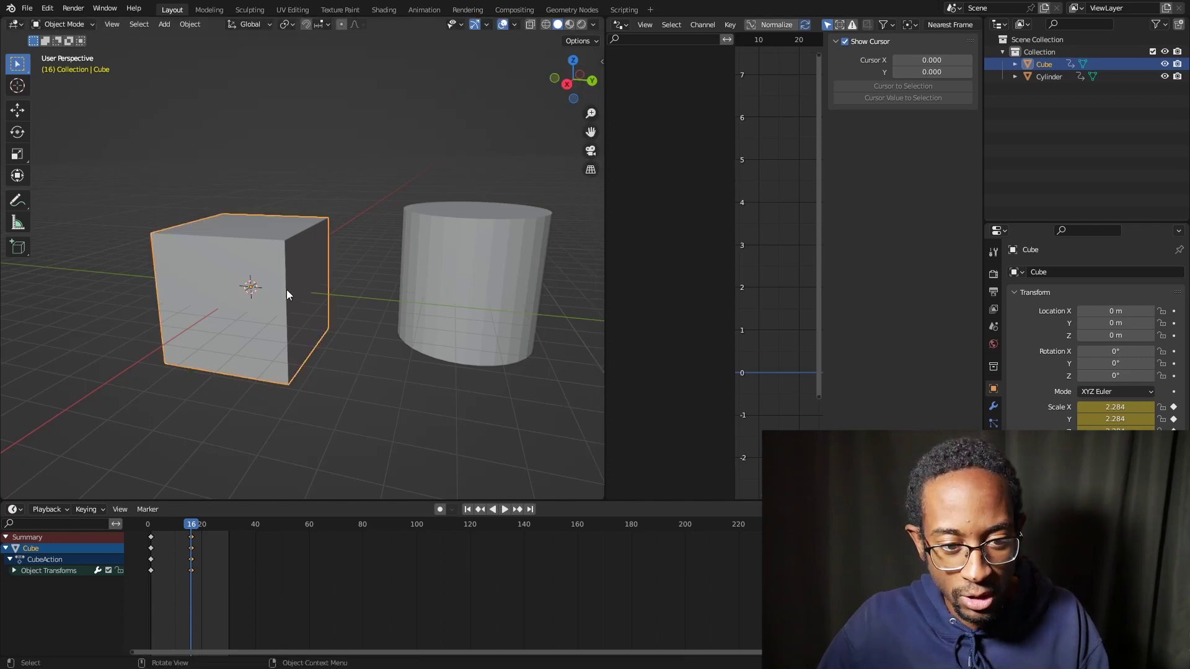
key(r)
key(x)
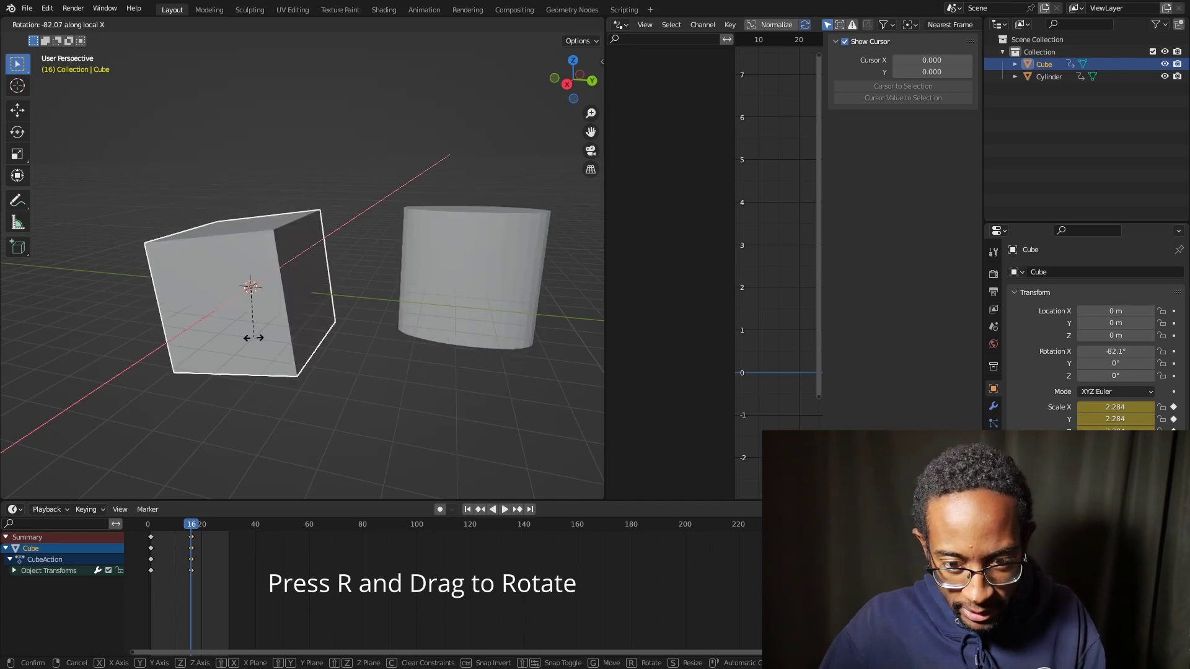
click(351, 269)
middle_drag(363, 294, 348, 336)
scroll(314, 318, down, 4)
scroll(337, 344, up, 4)
scroll(337, 343, down, 3)
Rotate the cube on X to about 248°, driving the cylinder's X scale to 6.725
key(r)
key(x)
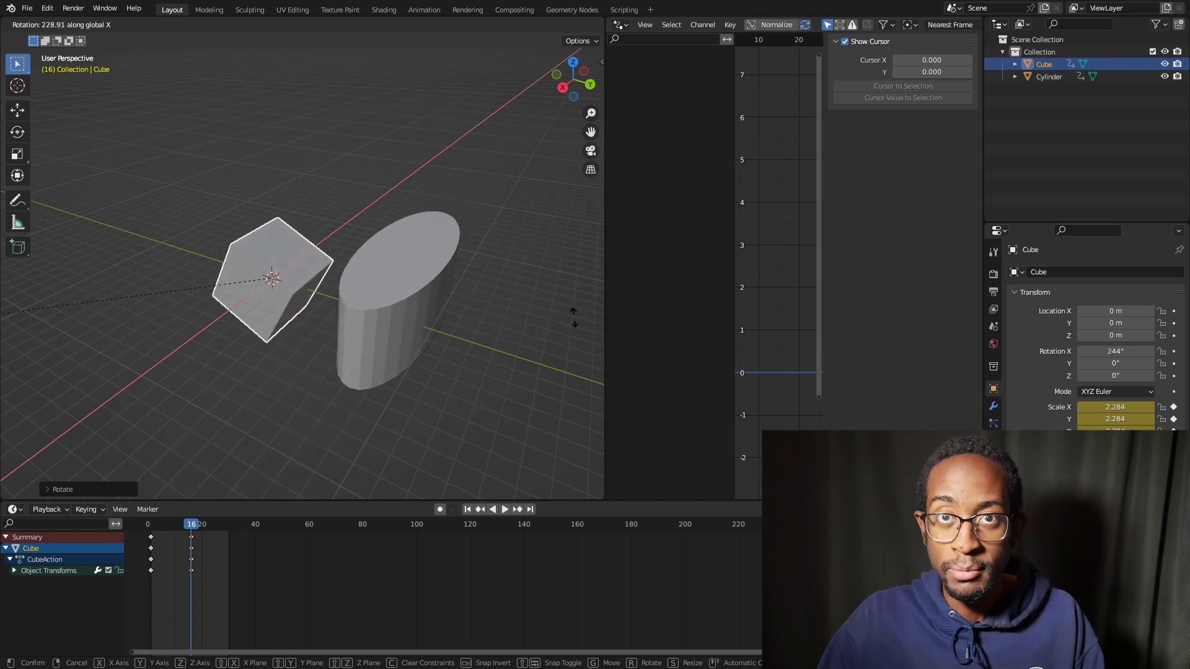
click(575, 344)
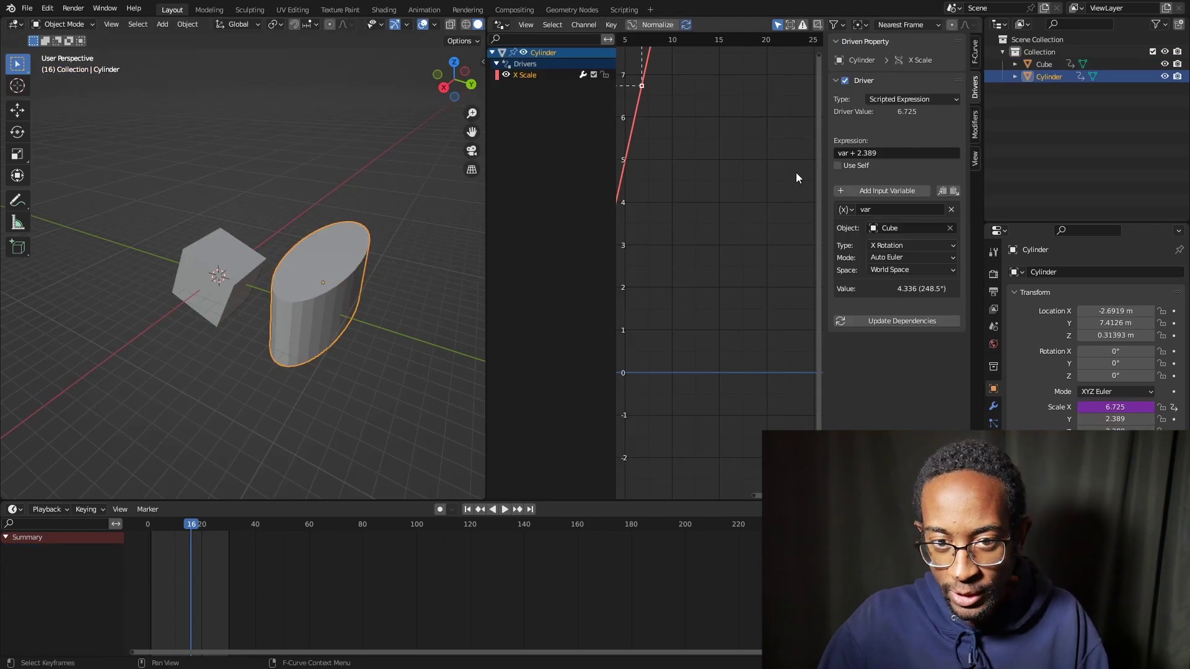
middle_drag(796, 172, 735, 233)
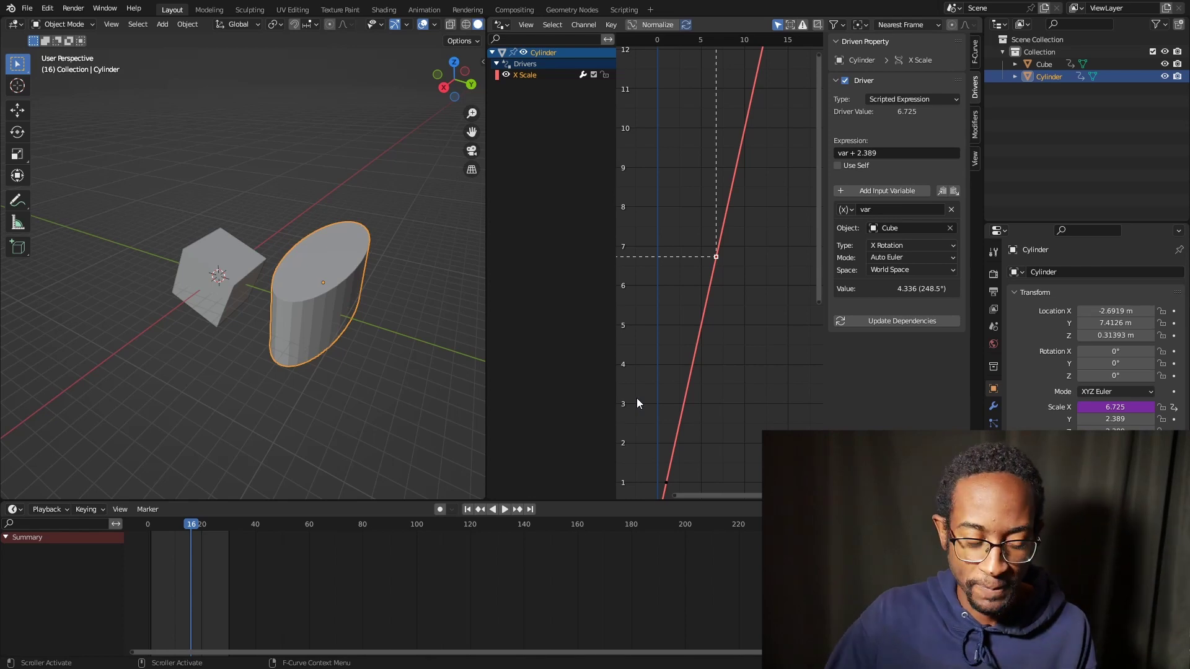
Change the Drivers editor to the Nonlinear Animation editor, showing CubeAction and the Cylinder
click(505, 26)
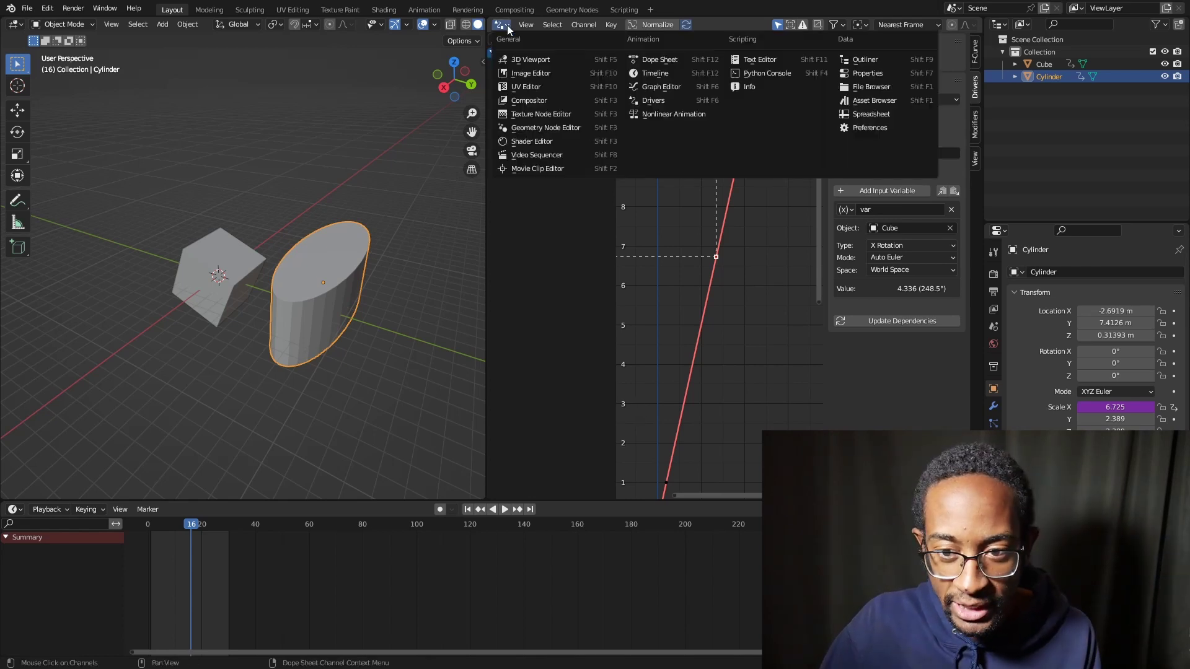
click(642, 114)
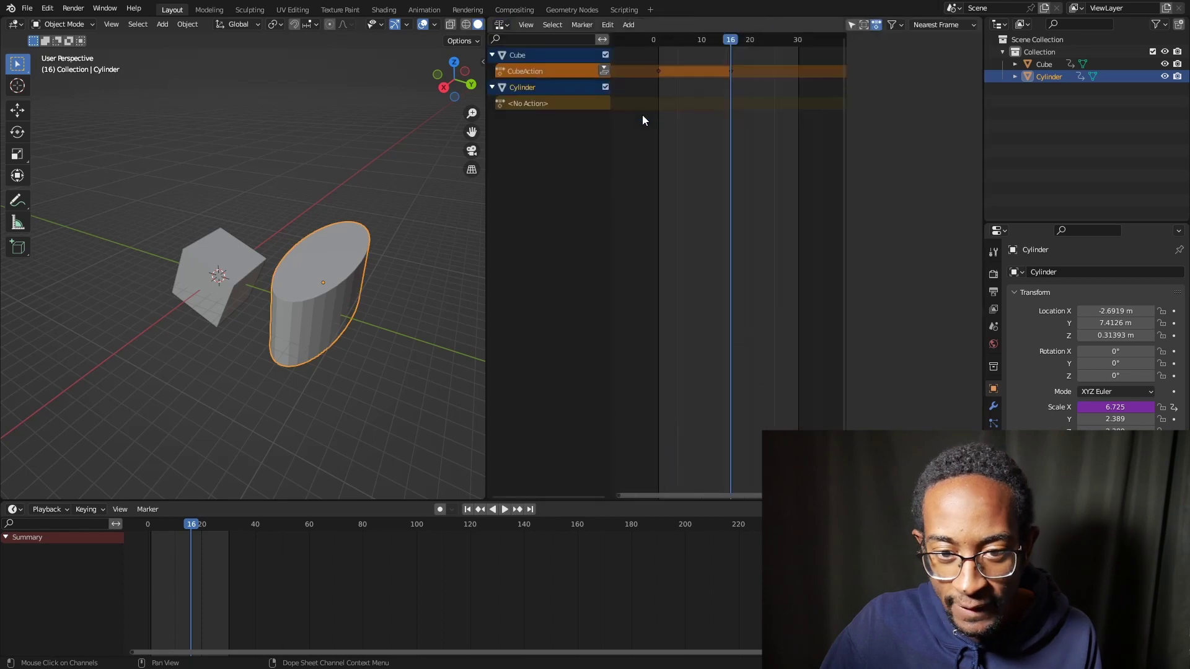